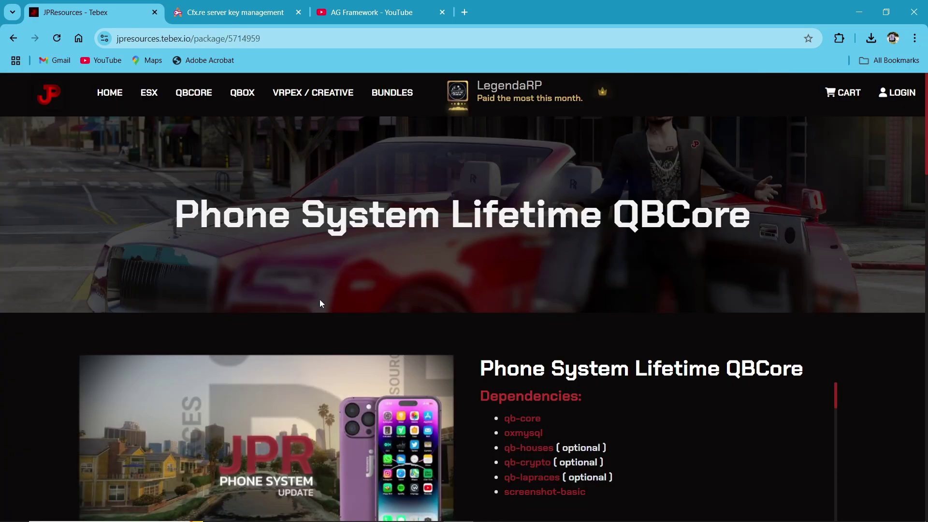
Download the JPR Phone System pack (40.5 MB zip) to DISK_2 and show it in File Explorer.
{"action": "scroll", "coordinate": [320, 299], "scroll_direction": "down", "scroll_amount": 4}
{"action": "scroll", "coordinate": [320, 299], "scroll_direction": "up", "scroll_amount": 4}
{"action": "scroll", "coordinate": [376, 341], "scroll_direction": "down", "scroll_amount": 7}
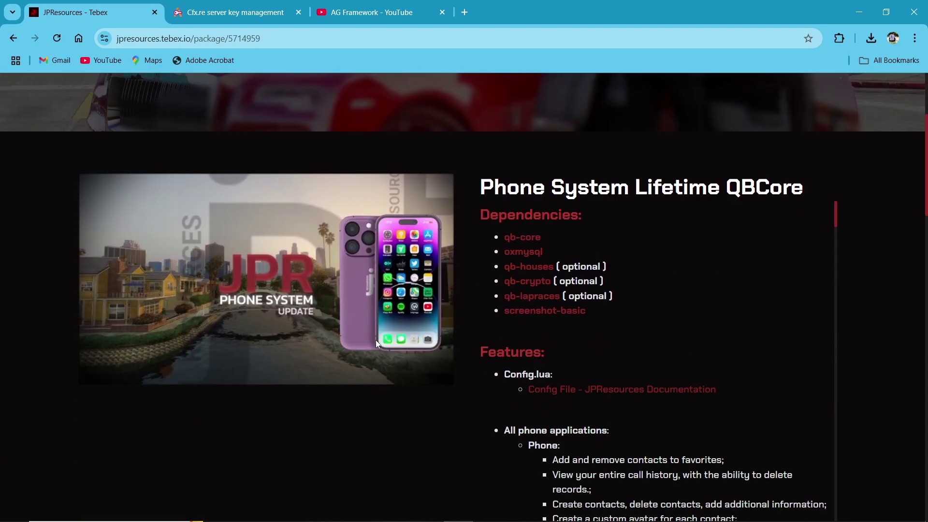
{"action": "scroll", "coordinate": [372, 341], "scroll_direction": "up", "scroll_amount": 7}
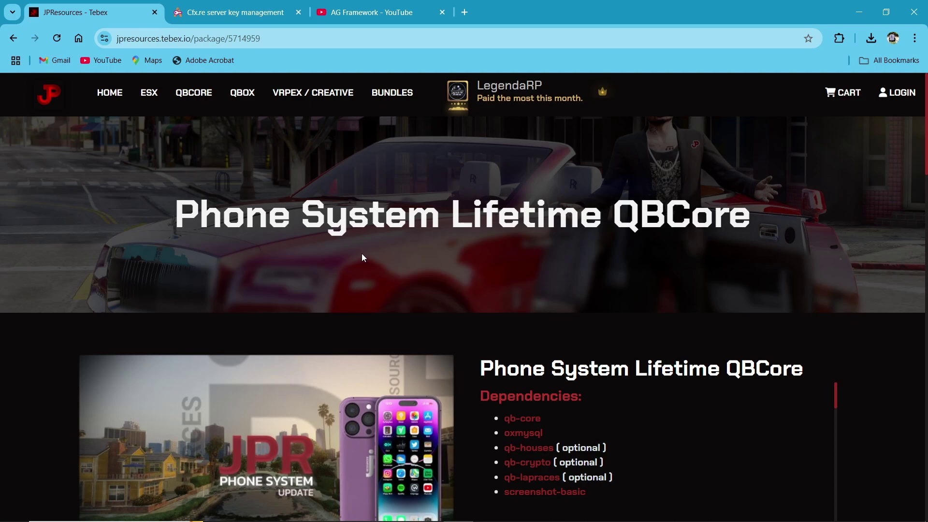
{"action": "scroll", "coordinate": [364, 258], "scroll_direction": "down", "scroll_amount": 10}
{"action": "scroll", "coordinate": [345, 231], "scroll_direction": "up", "scroll_amount": 7}
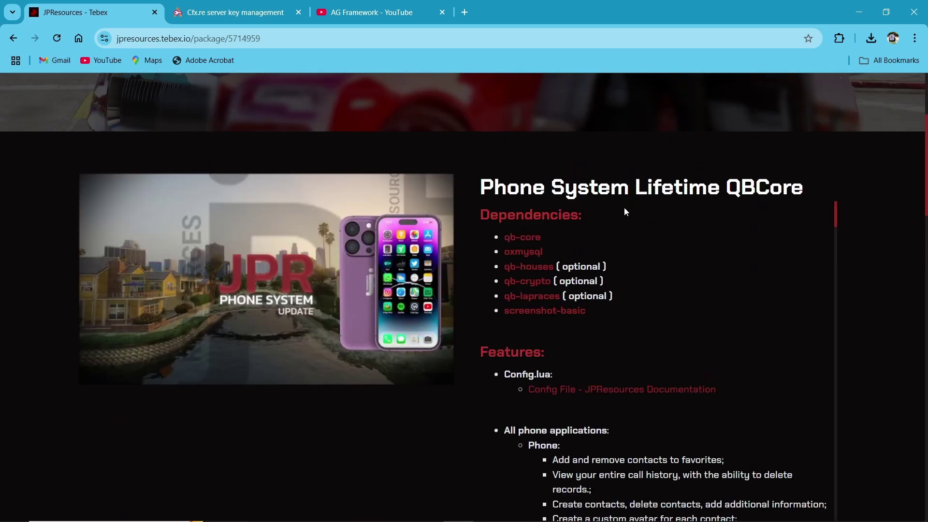
{"action": "scroll", "coordinate": [361, 213], "scroll_direction": "up", "scroll_amount": 4}
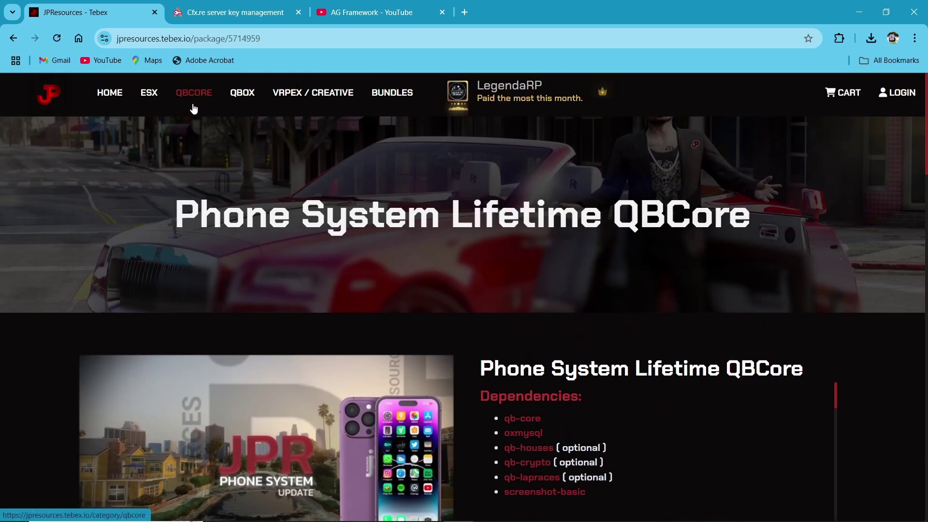
{"action": "scroll", "coordinate": [403, 186], "scroll_direction": "down", "scroll_amount": 10}
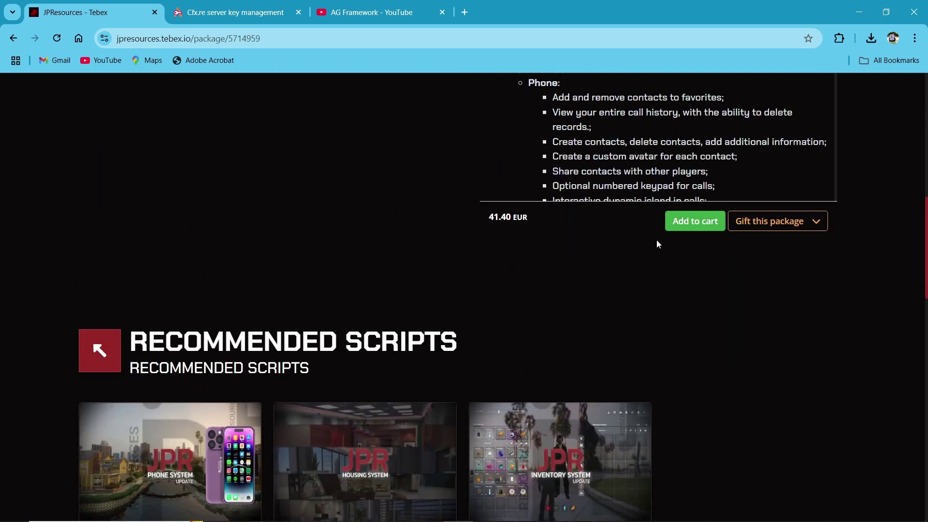
{"action": "scroll", "coordinate": [608, 281], "scroll_direction": "up", "scroll_amount": 3}
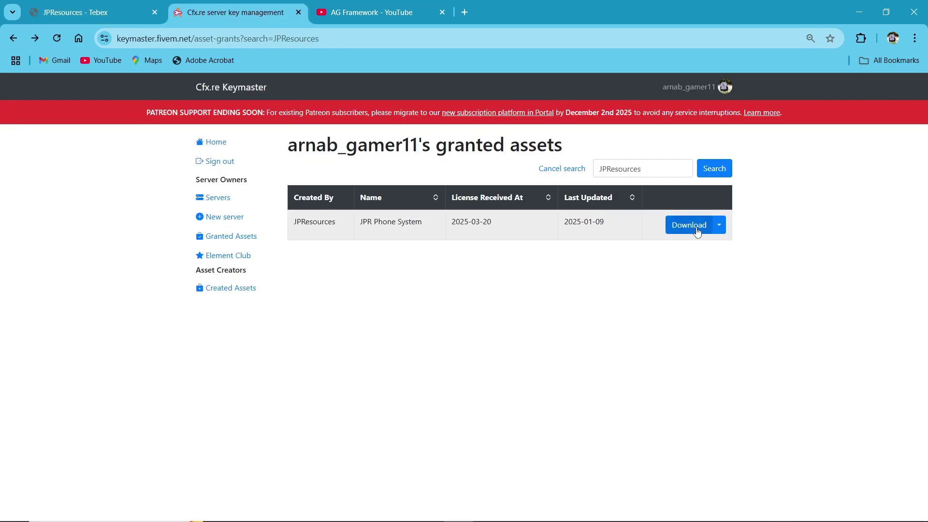
{"action": "left_click", "coordinate": [698, 232]}
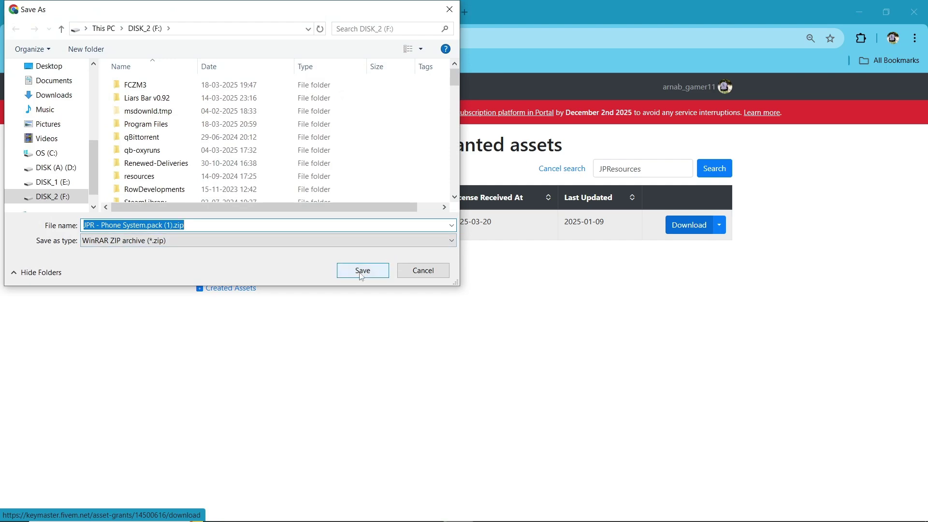
{"action": "left_click", "coordinate": [362, 270]}
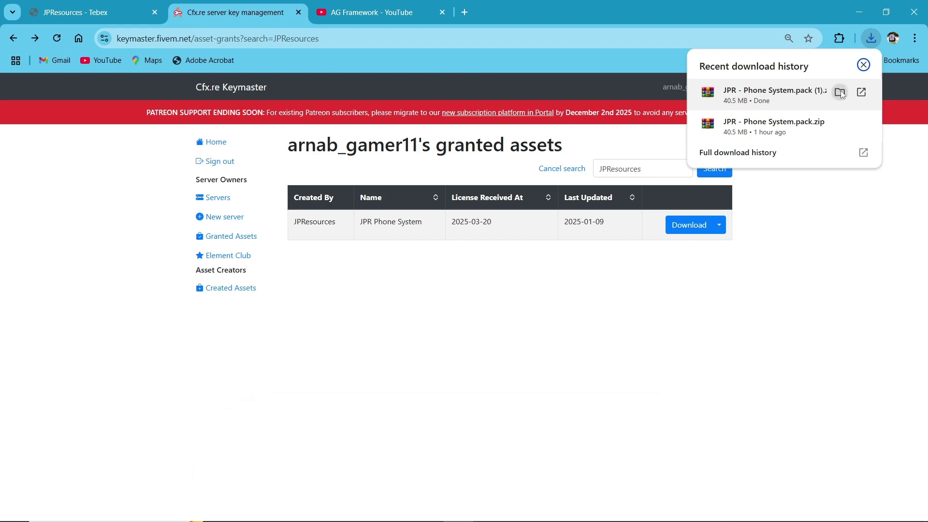
{"action": "left_click", "coordinate": [841, 92]}
Extract the pack zip into its own 'JPR - Phone System.pack (1)' folder.
{"action": "right_click", "coordinate": [347, 376]}
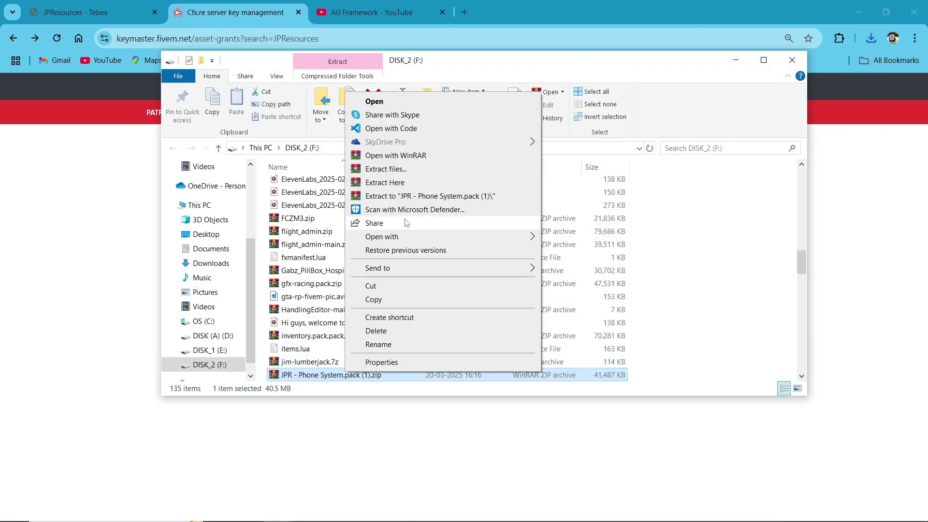
{"action": "left_click", "coordinate": [396, 192]}
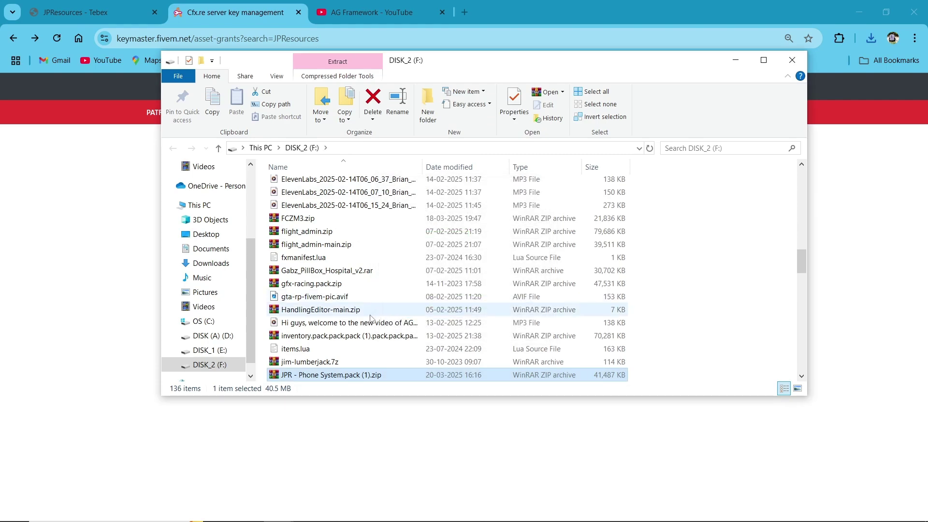
{"action": "scroll", "coordinate": [375, 310], "scroll_direction": "down", "scroll_amount": 20}
Browse into jpr-phonesystem > configs and open the config files in VS Code.
{"action": "double_click", "coordinate": [370, 376]}
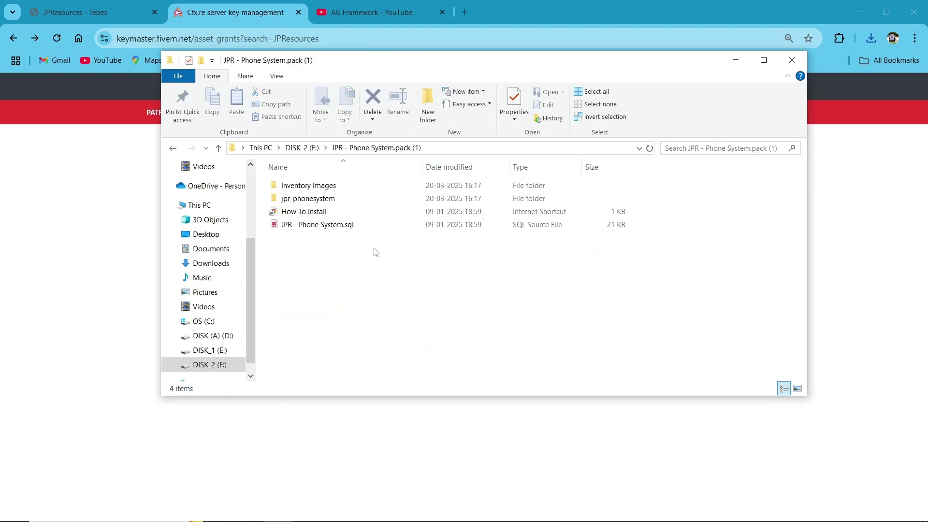
{"action": "double_click", "coordinate": [314, 199]}
{"action": "double_click", "coordinate": [314, 186]}
{"action": "double_click", "coordinate": [334, 186]}
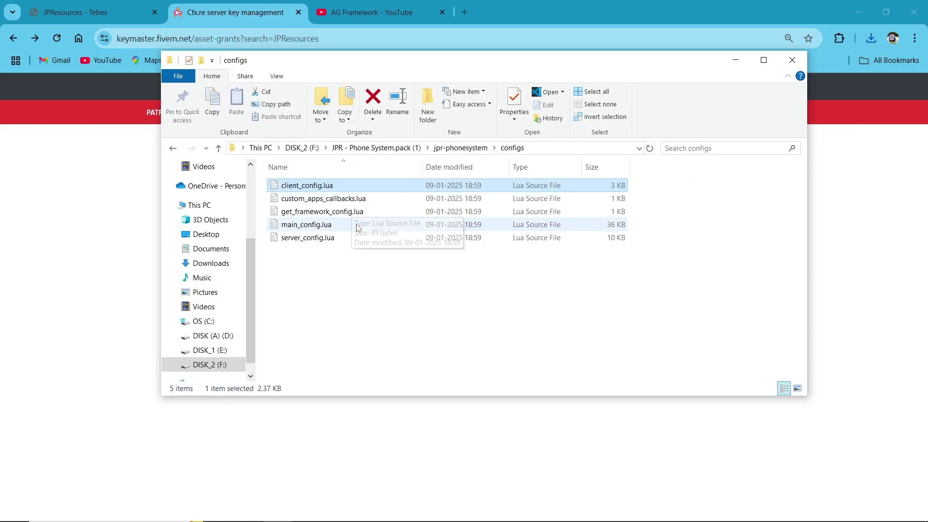
{"action": "double_click", "coordinate": [321, 211]}
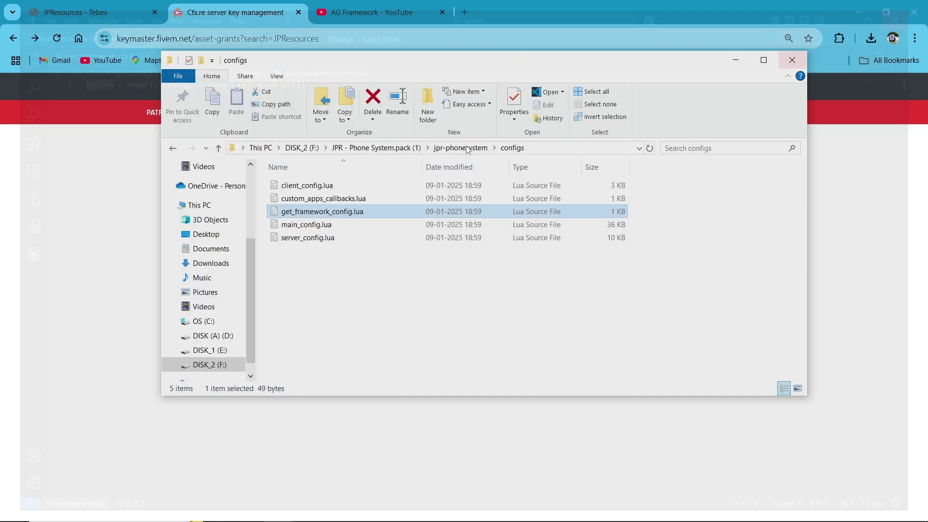
Open main_config.lua and read through its settings.
{"action": "double_click", "coordinate": [307, 225]}
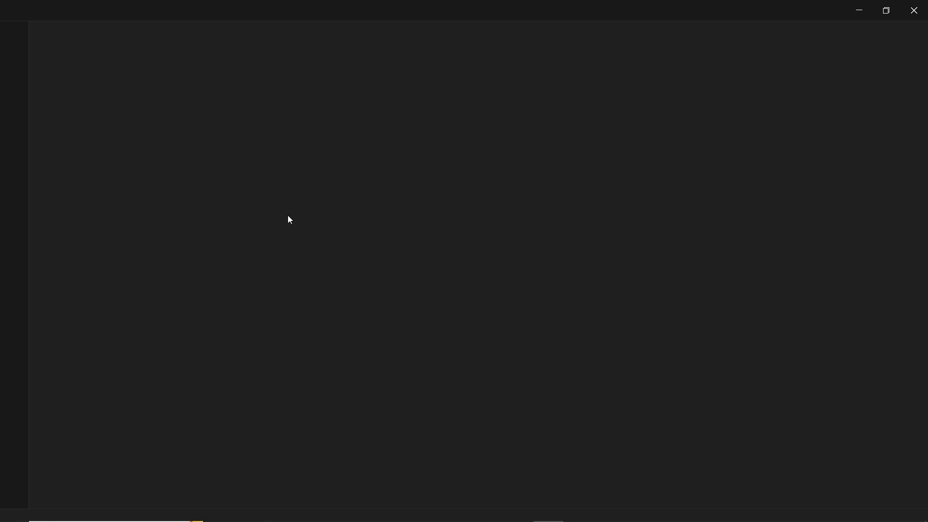
{"action": "double_click", "coordinate": [585, 238]}
{"action": "double_click", "coordinate": [84, 238]}
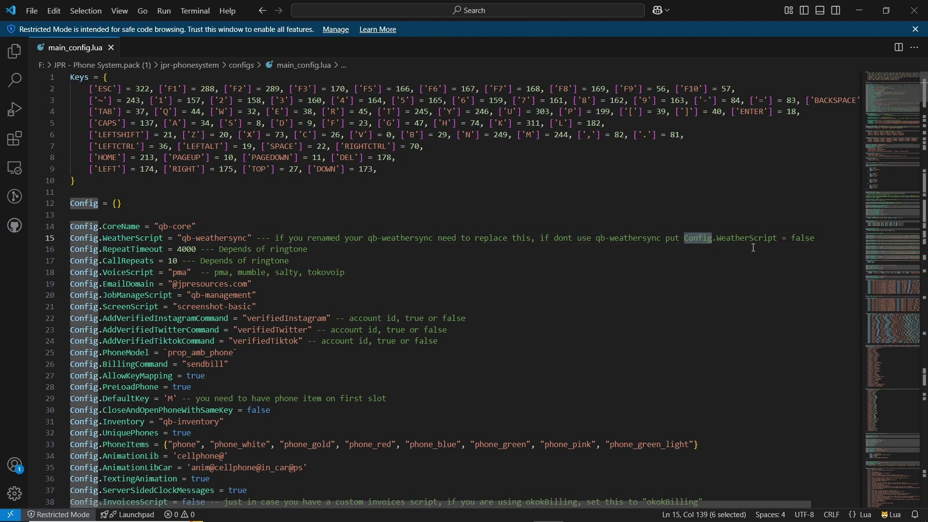
{"action": "double_click", "coordinate": [133, 238]}
{"action": "double_click", "coordinate": [262, 249]}
{"action": "left_click", "coordinate": [261, 261]}
{"action": "scroll", "coordinate": [218, 269], "scroll_direction": "down", "scroll_amount": 4}
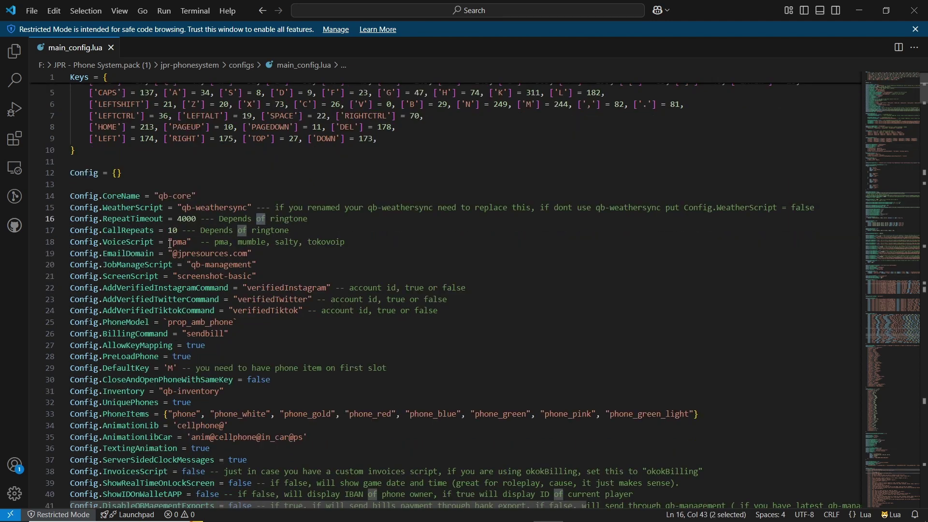
Change Config.Inventory from "qb-inventory" to "ox_inventory" and save main_config.lua.
{"action": "left_click_drag", "start_coordinate": [178, 270], "coordinate": [163, 271]}
{"action": "type", "text": "OX_"}
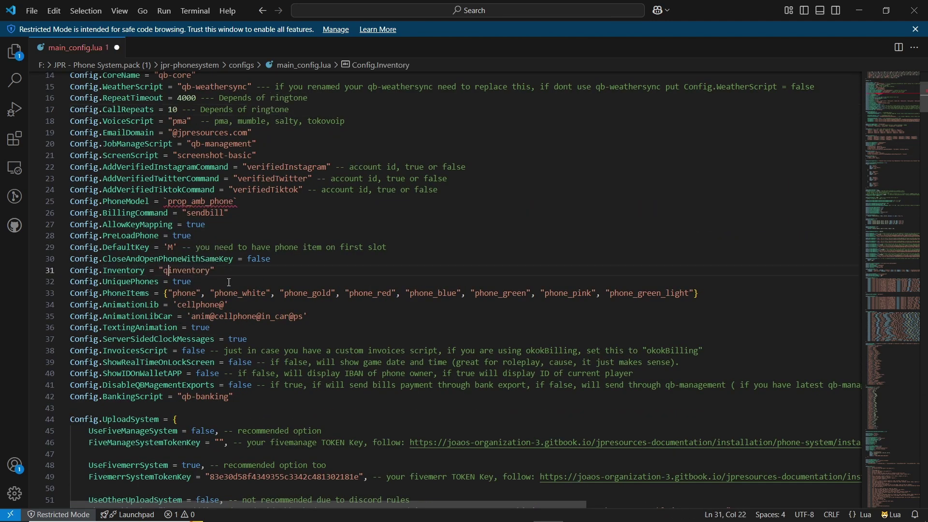
{"action": "key", "text": "BackSpace"}
{"action": "key", "text": "BackSpace"}
{"action": "key", "text": "BackSpace"}
{"action": "type", "text": "ox_"}
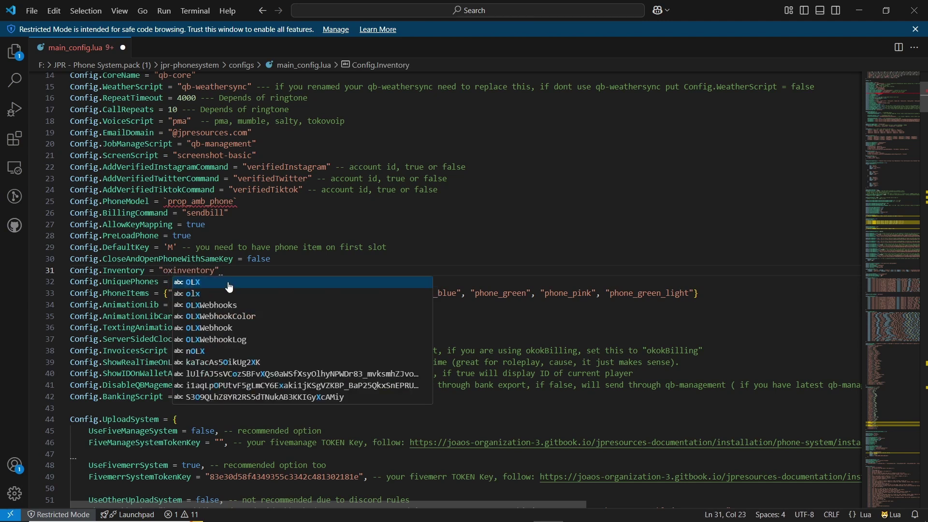
{"action": "double_click", "coordinate": [208, 271]}
{"action": "key", "text": "ctrl+s"}
Select the FivemerrSystemTokenKey value on line 49.
{"action": "scroll", "coordinate": [240, 277], "scroll_direction": "down", "scroll_amount": 4}
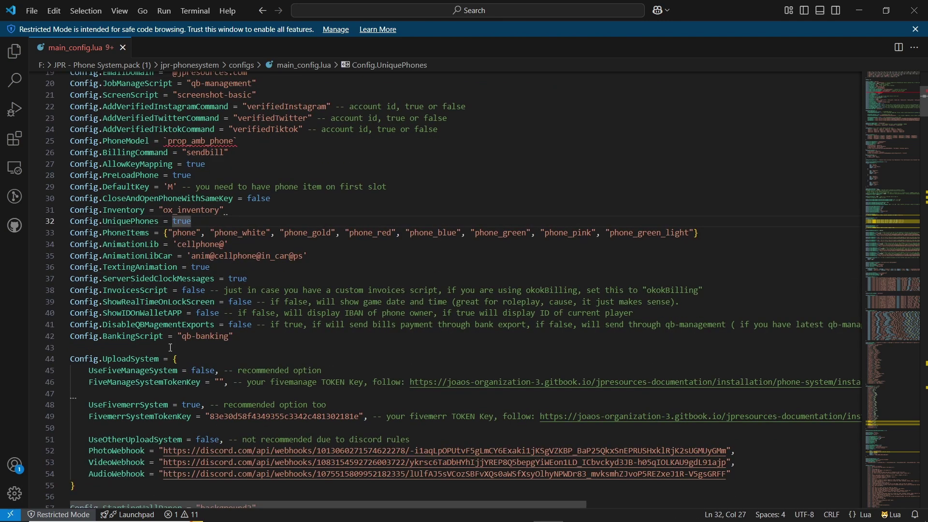
{"action": "double_click", "coordinate": [285, 327]}
{"action": "right_click", "coordinate": [296, 327]}
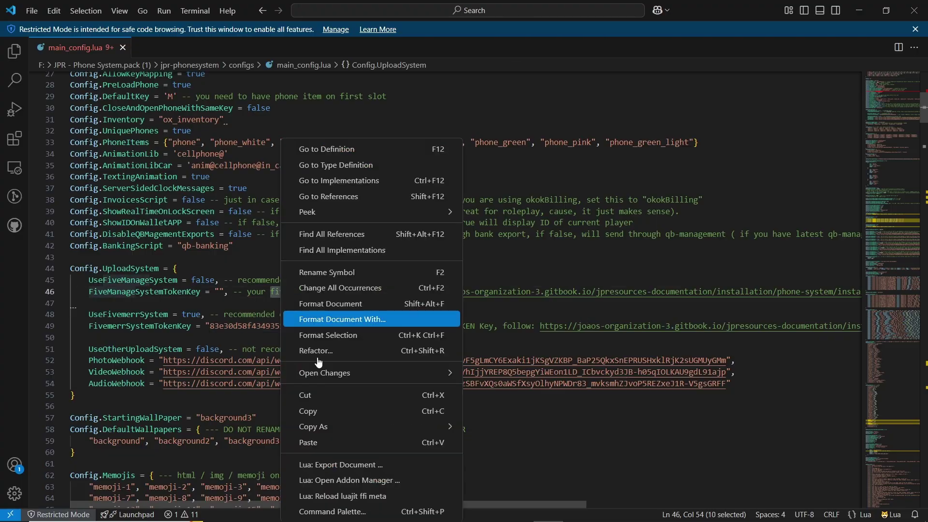
{"action": "left_click", "coordinate": [321, 410]}
Create a Media-type Fivemanage API token named JPPhone and copy it.
{"action": "key", "text": "alt+Tab"}
{"action": "left_click", "coordinate": [659, 177]}
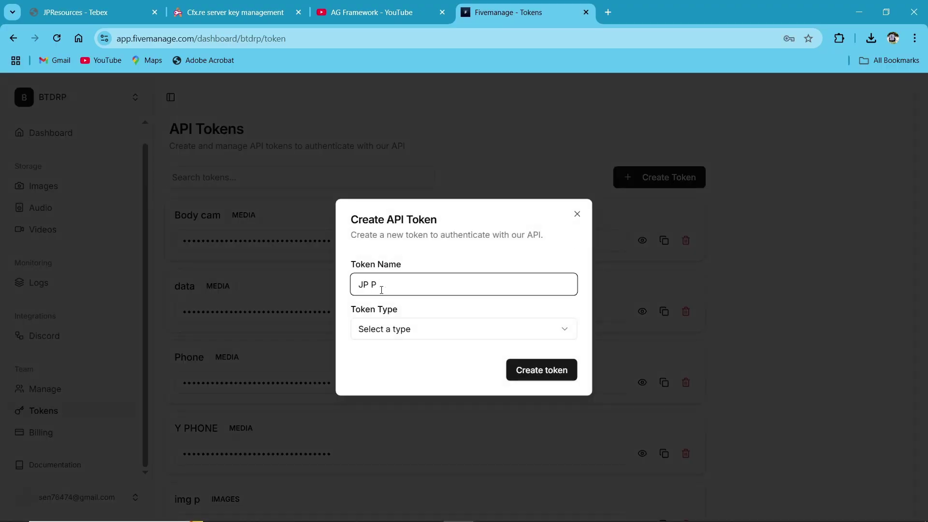
{"action": "left_click", "coordinate": [497, 334]}
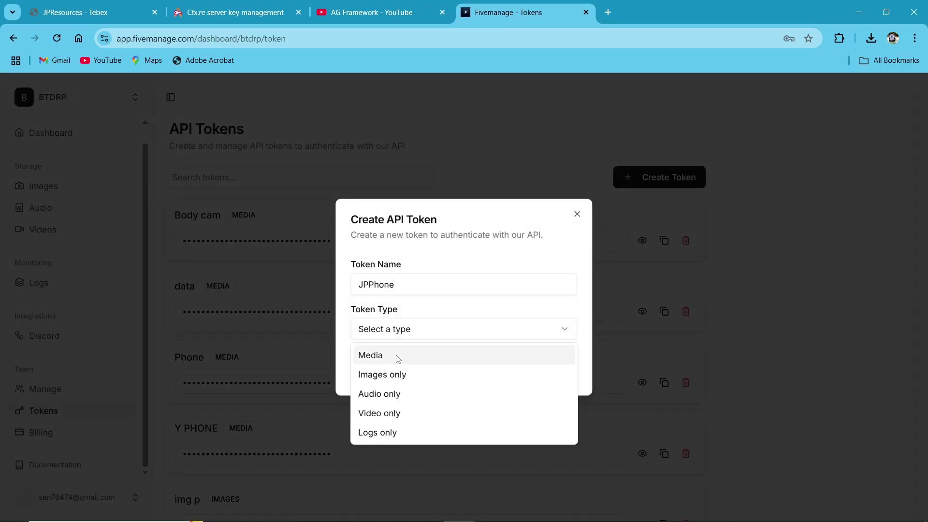
{"action": "left_click", "coordinate": [397, 359]}
{"action": "left_click", "coordinate": [541, 370]}
{"action": "scroll", "coordinate": [362, 412], "scroll_direction": "down", "scroll_amount": 8}
{"action": "left_click", "coordinate": [664, 486]}
Paste the JPPhone token into main_config.lua and review the remaining settings.
{"action": "key", "text": "alt+Tab"}
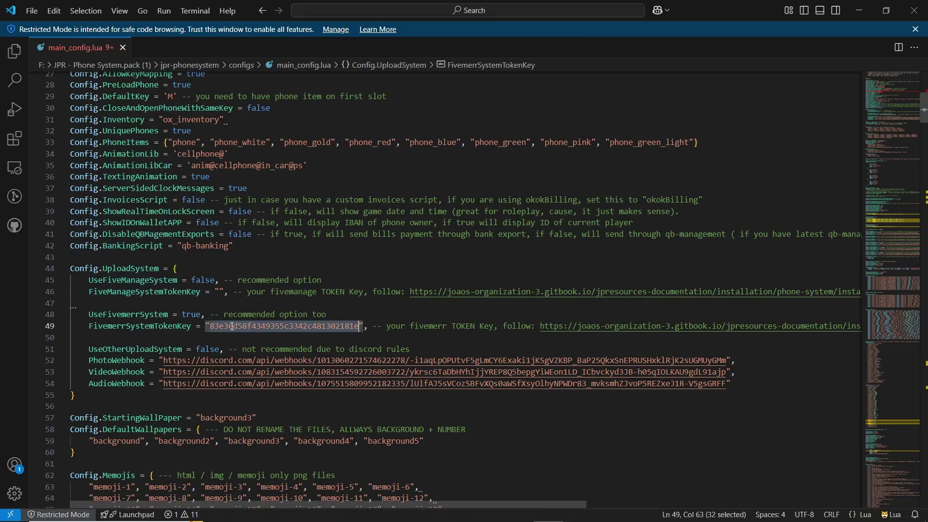
{"action": "key", "text": "ctrl+v"}
{"action": "scroll", "coordinate": [111, 382], "scroll_direction": "down", "scroll_amount": 15}
{"action": "scroll", "coordinate": [111, 381], "scroll_direction": "down", "scroll_amount": 20}
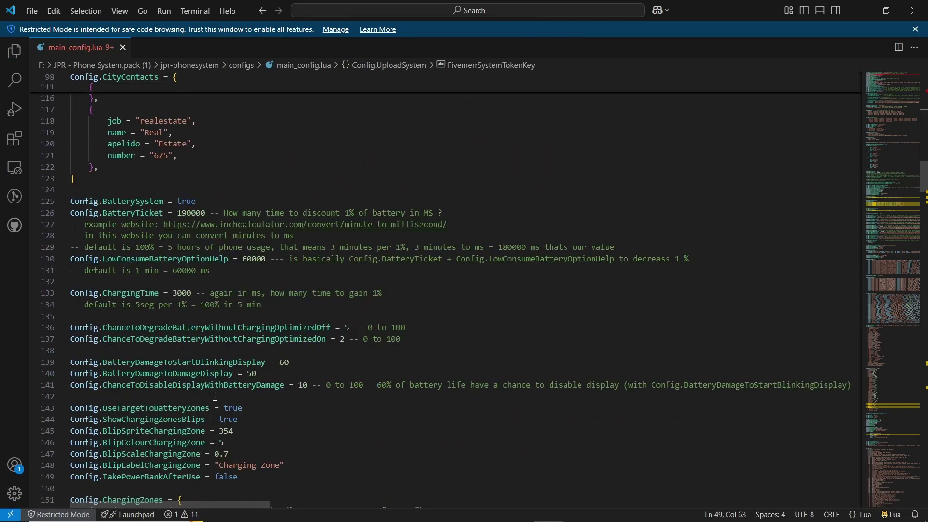
{"action": "scroll", "coordinate": [268, 206], "scroll_direction": "down", "scroll_amount": 20}
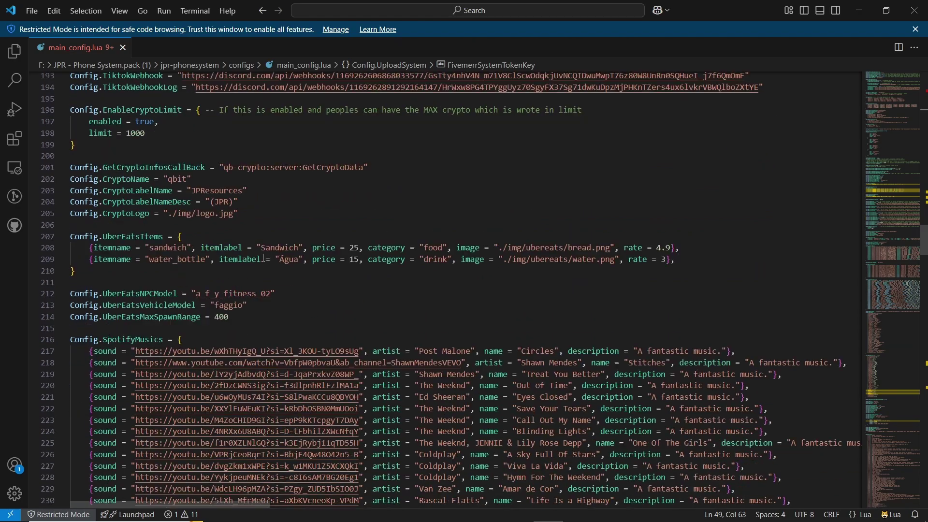
{"action": "scroll", "coordinate": [349, 279], "scroll_direction": "down", "scroll_amount": 20}
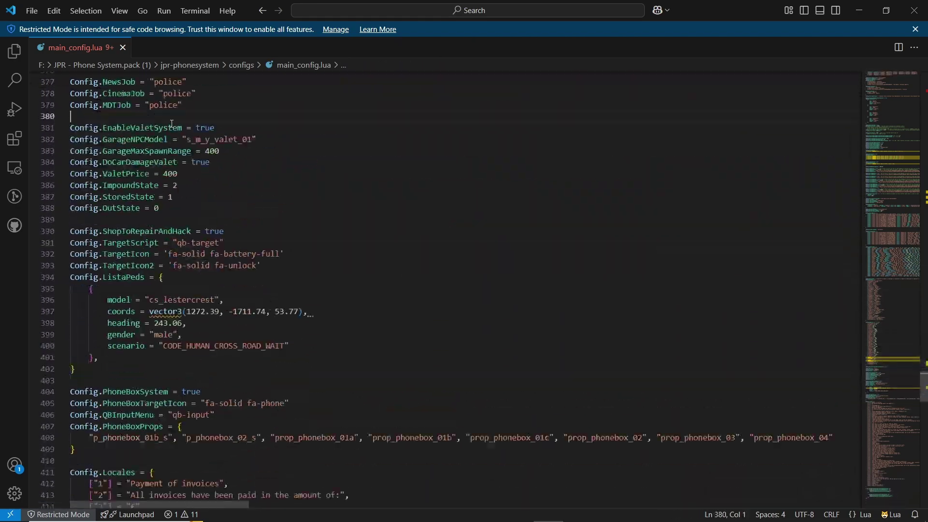
{"action": "key", "text": "alt+Tab"}
Copy the OX Inventory phone item code from the install guide and open ox_inventory's items.lua.
{"action": "double_click", "coordinate": [183, 155]}
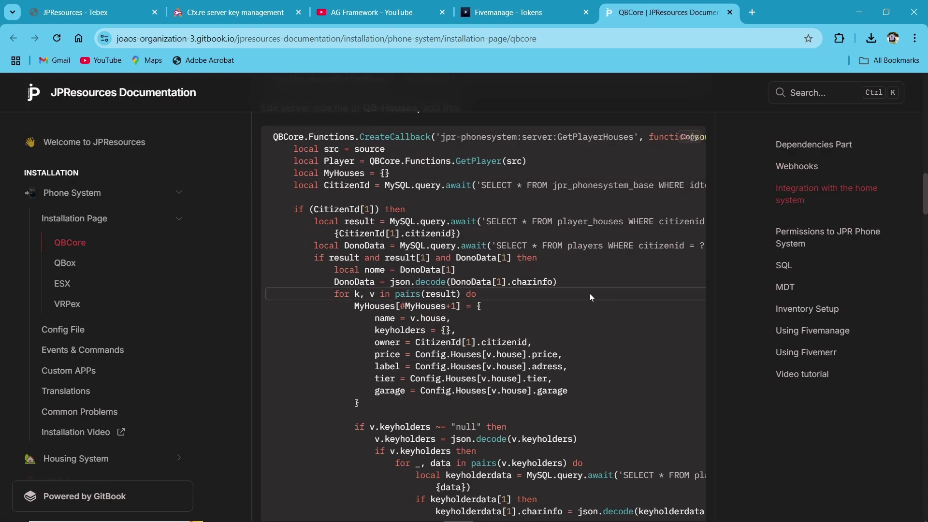
{"action": "scroll", "coordinate": [589, 293], "scroll_direction": "up", "scroll_amount": 4}
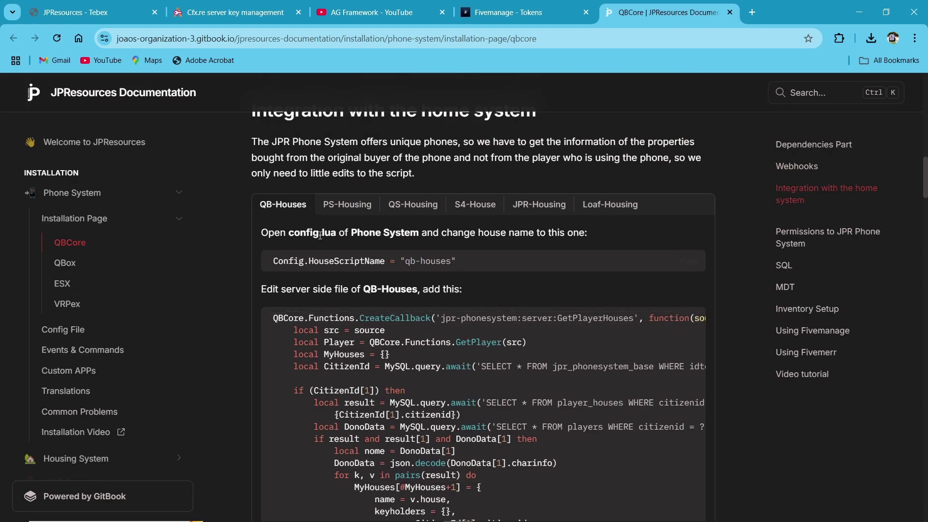
{"action": "scroll", "coordinate": [341, 264], "scroll_direction": "up", "scroll_amount": 4}
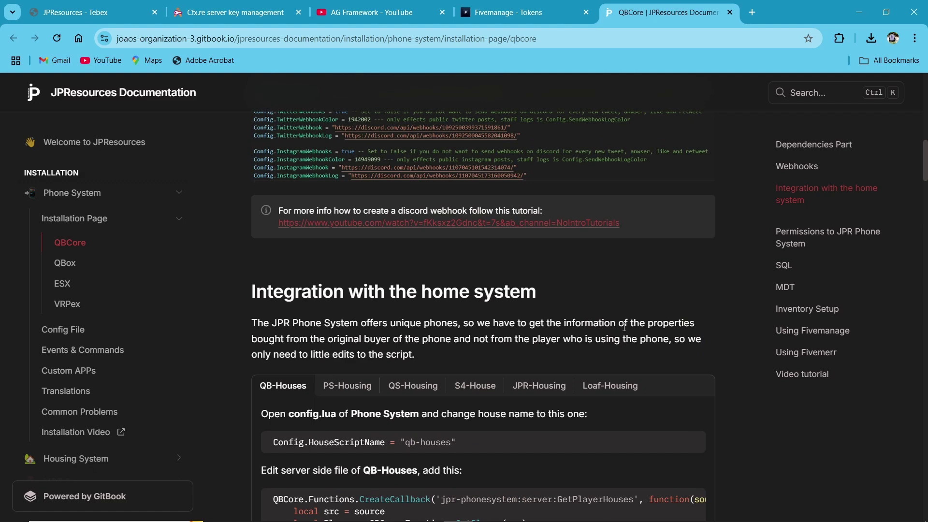
{"action": "scroll", "coordinate": [382, 381], "scroll_direction": "down", "scroll_amount": 4}
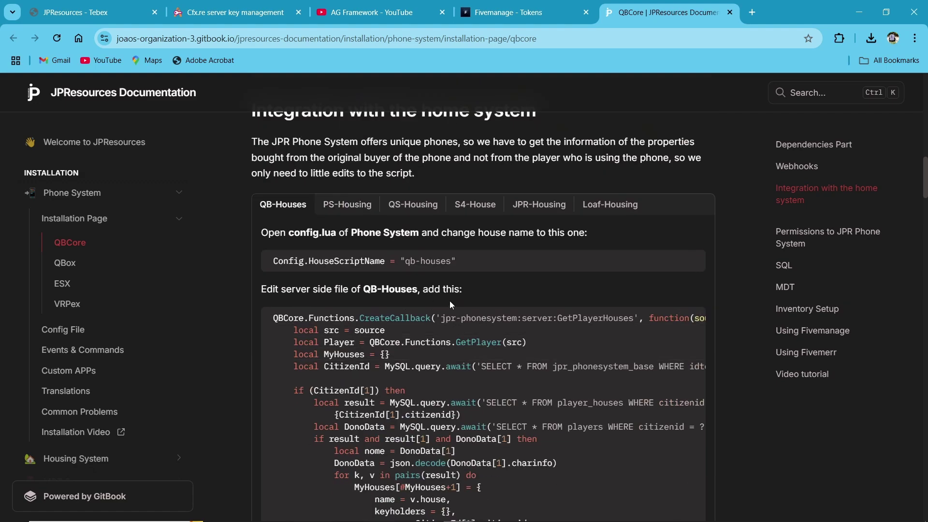
{"action": "scroll", "coordinate": [451, 305], "scroll_direction": "down", "scroll_amount": 20}
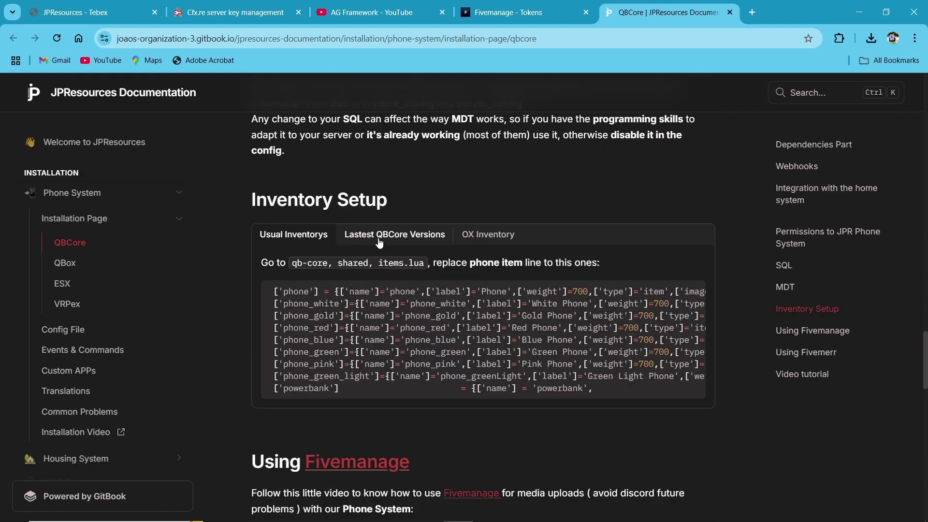
{"action": "left_click", "coordinate": [497, 241]}
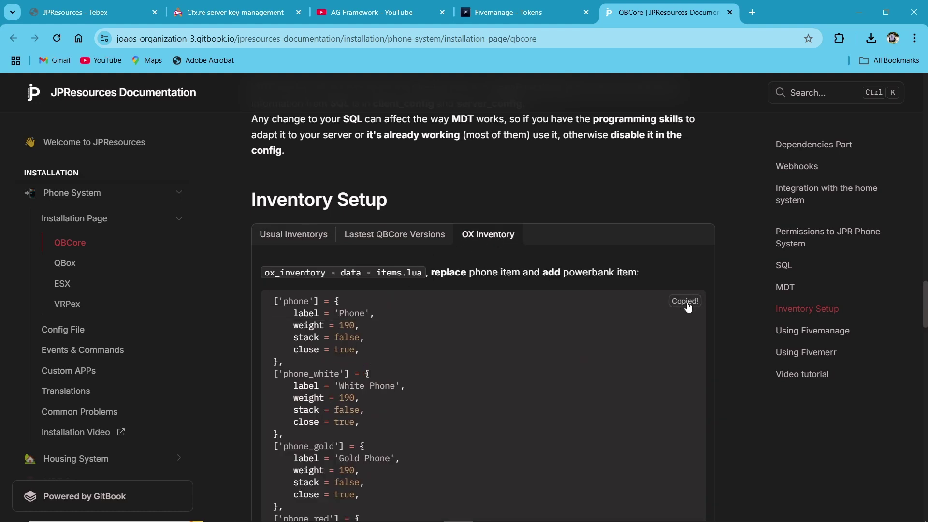
{"action": "key", "text": "alt+Tab"}
{"action": "double_click", "coordinate": [145, 169]}
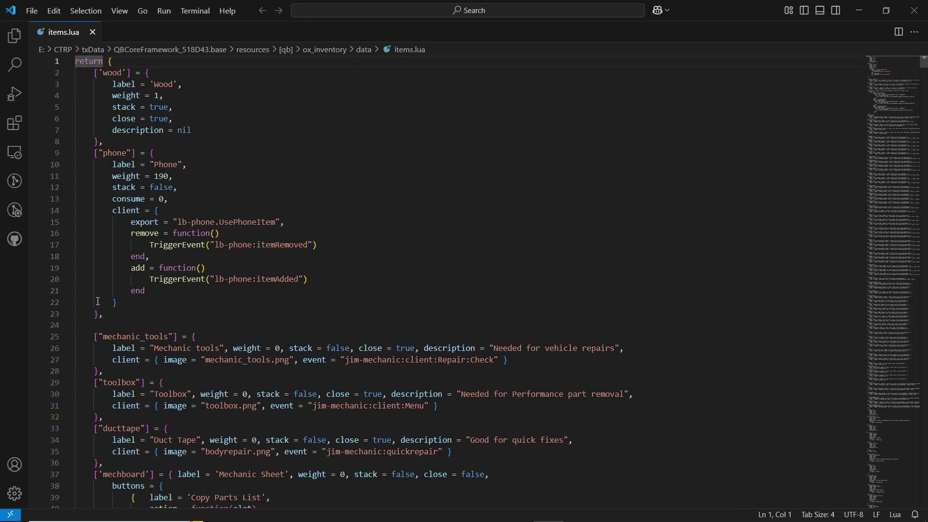
Replace the old ['phone'] entry in items.lua with the JPR phone and powerbank items, then save.
{"action": "scroll", "coordinate": [133, 257], "scroll_direction": "down", "scroll_amount": 2}
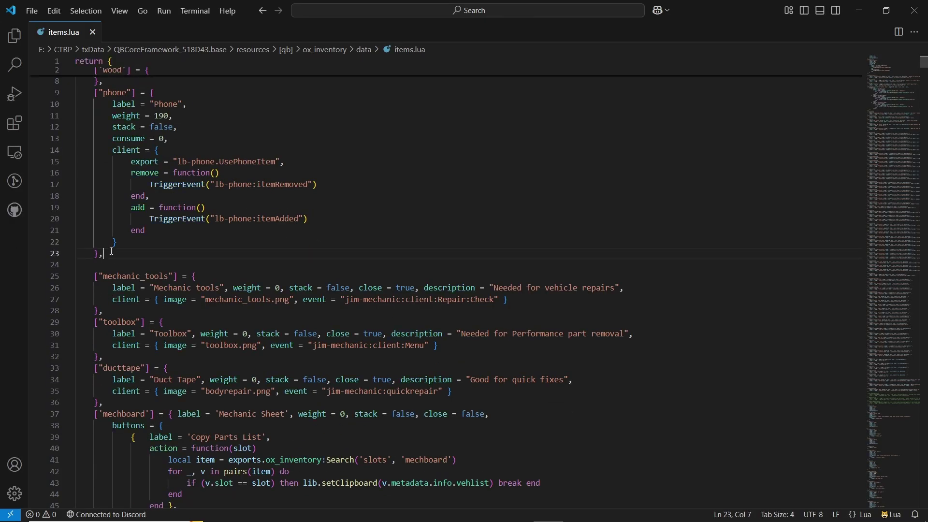
{"action": "left_click_drag", "start_coordinate": [111, 251], "coordinate": [7, 102]}
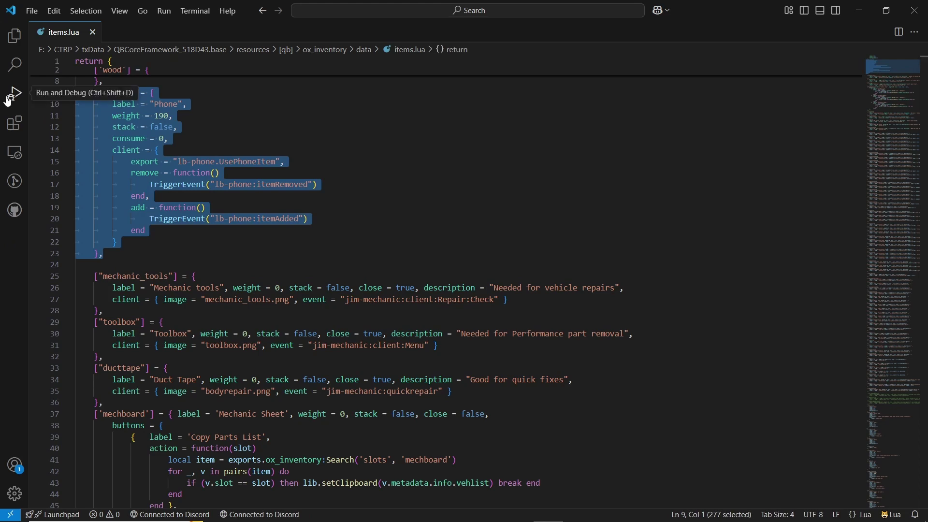
{"action": "key", "text": "ctrl+v"}
{"action": "key", "text": "ctrl+s"}
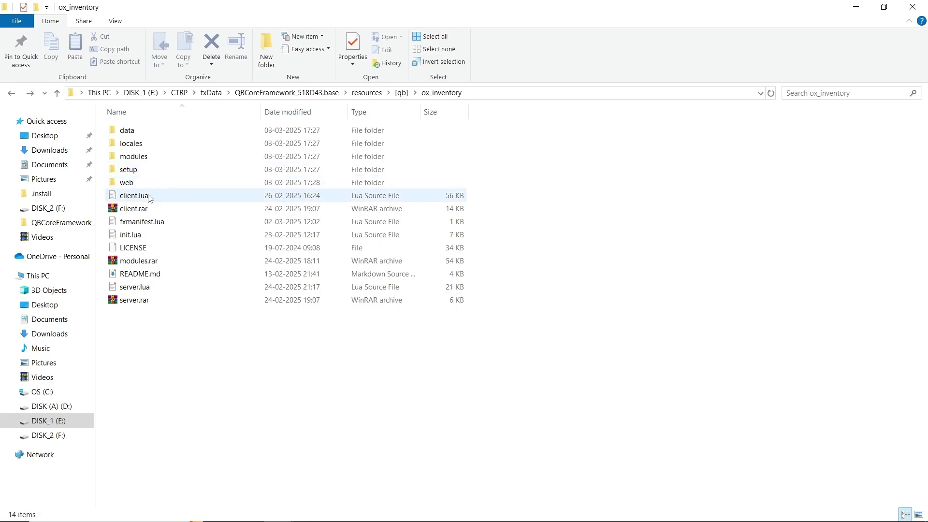
Remove the phone-count block from ox_inventory's client.lua and copy the Item('phone') block to delete.
{"action": "left_click", "coordinate": [150, 198]}
{"action": "double_click", "coordinate": [150, 199]}
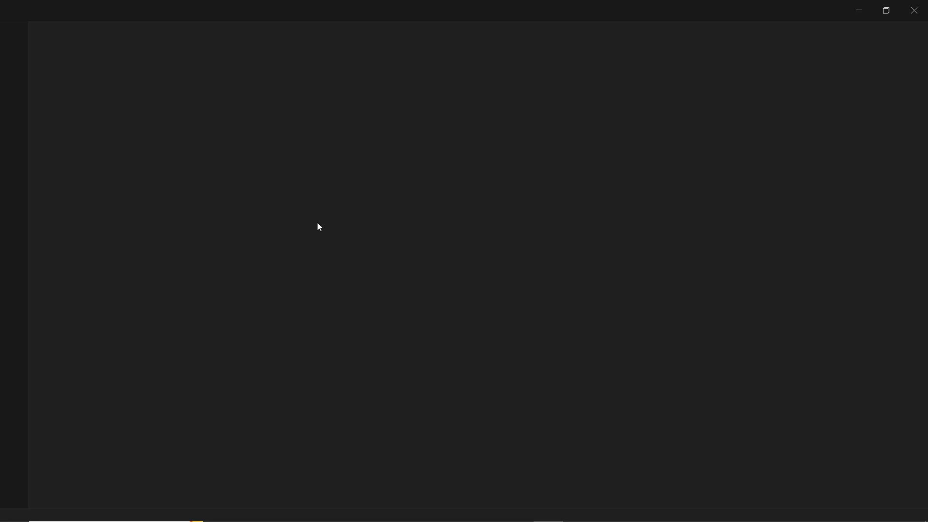
{"action": "left_click", "coordinate": [771, 140]}
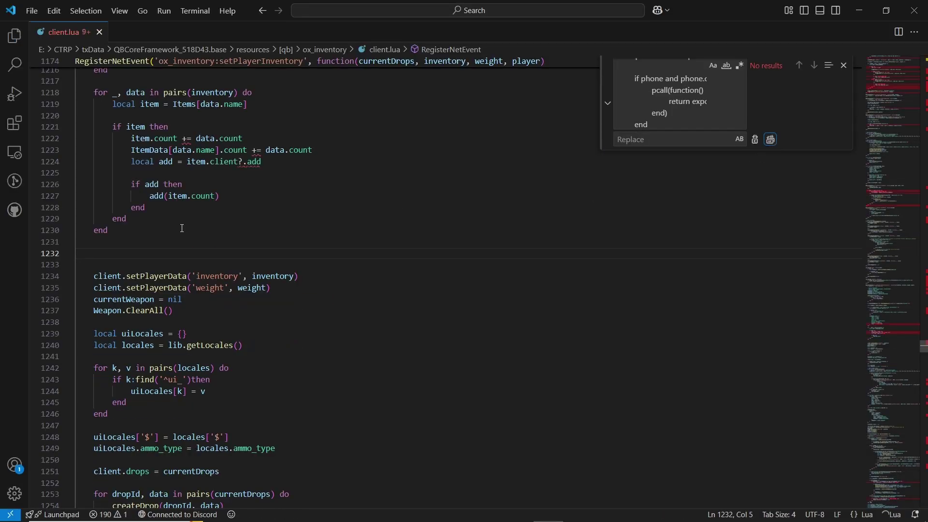
{"action": "left_click", "coordinate": [923, 5]}
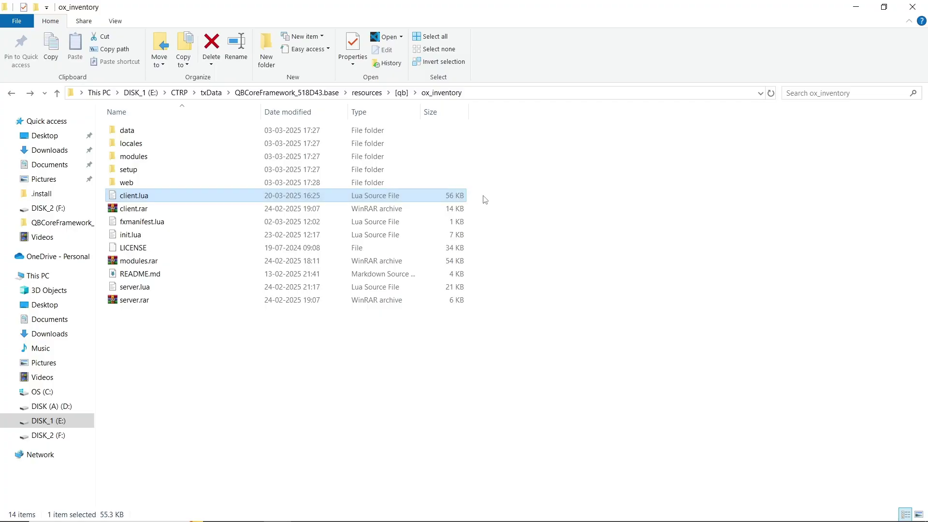
{"action": "key", "text": "alt+Tab"}
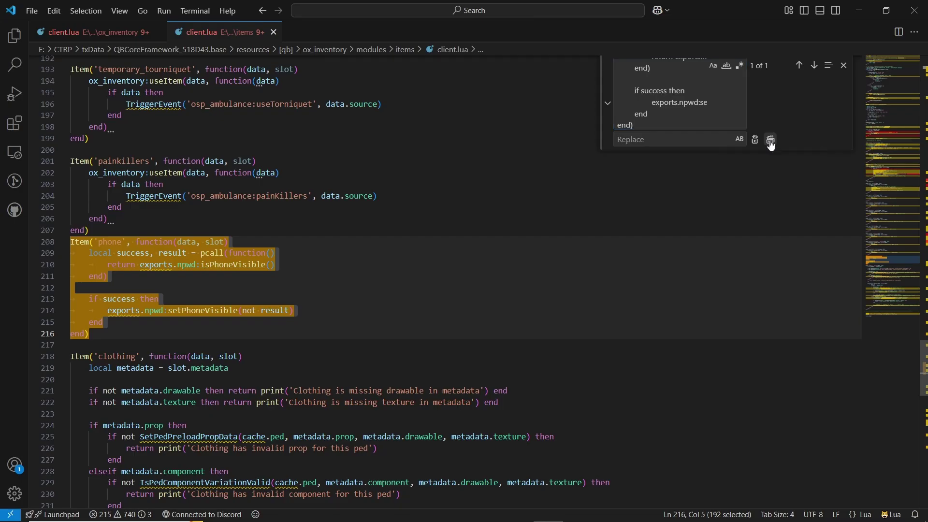
{"action": "left_click", "coordinate": [771, 140]}
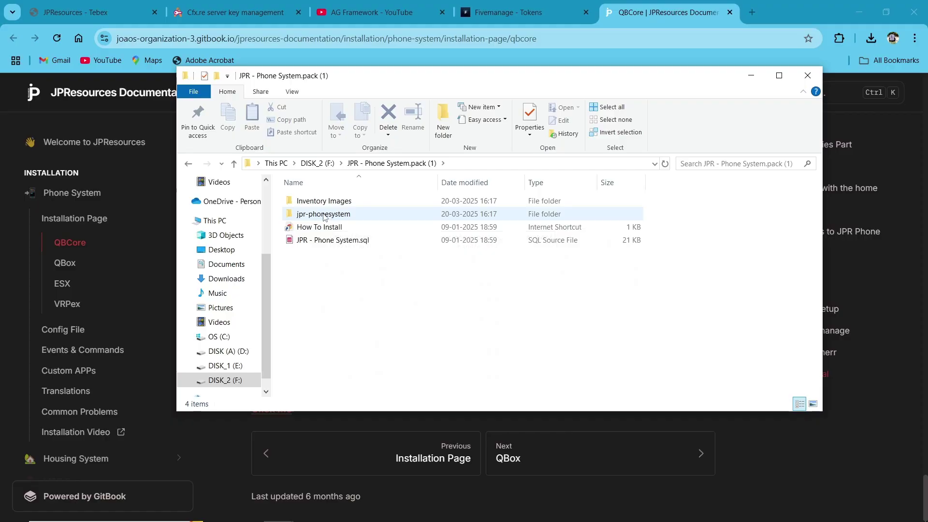
Copy the nine Inventory Images into ox_inventory/web/images, replacing the existing files.
{"action": "double_click", "coordinate": [337, 180]}
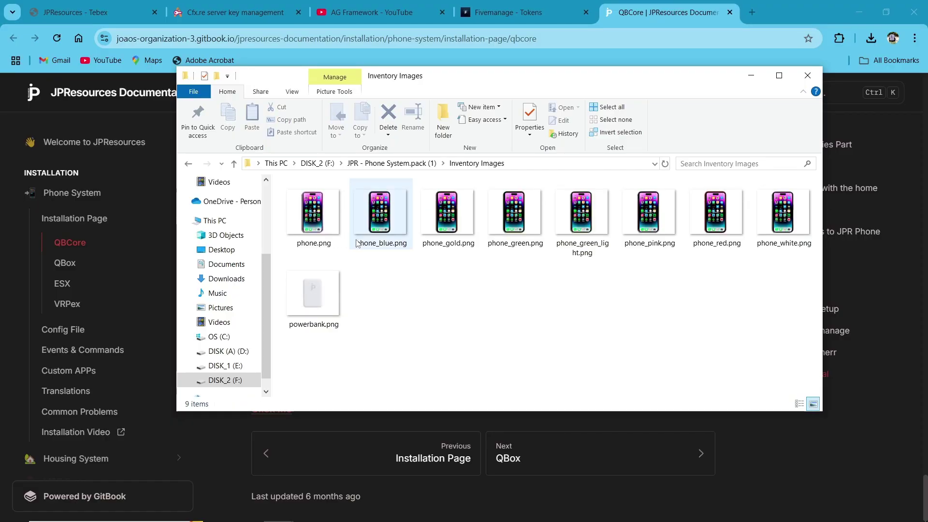
{"action": "key", "text": "ctrl+a"}
{"action": "key", "text": "alt+Tab"}
{"action": "double_click", "coordinate": [315, 140]}
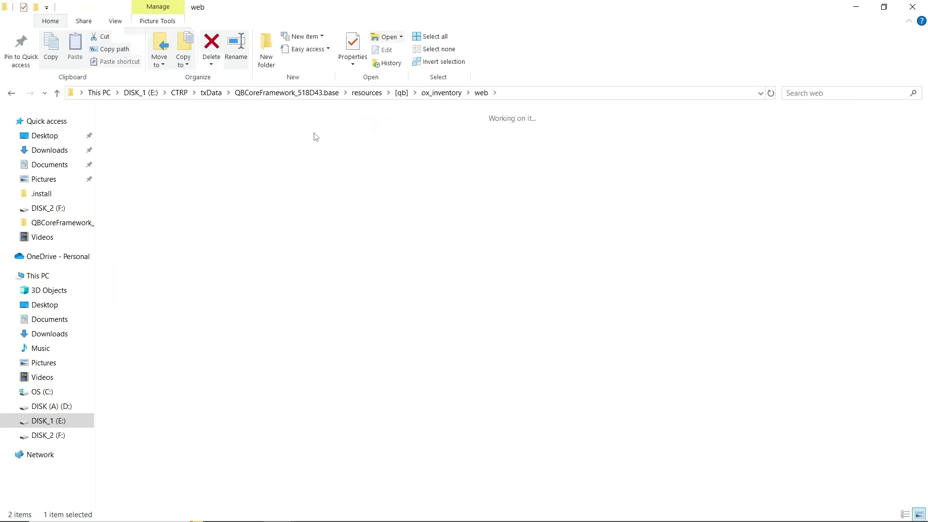
{"action": "key", "text": "ctrl+v"}
{"action": "left_click", "coordinate": [464, 178]}
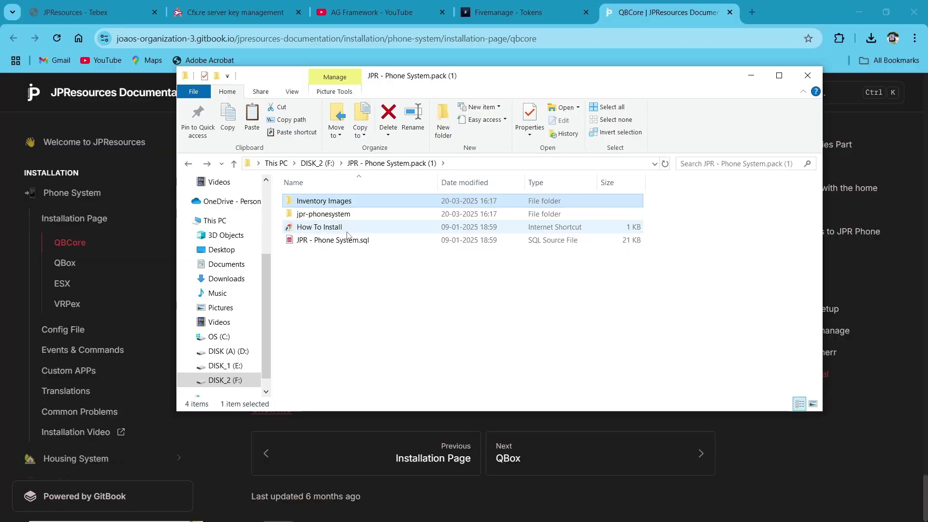
Open JPR - Phone System.sql in VS Code, allowing the untrusted file.
{"action": "left_click", "coordinate": [359, 240]}
{"action": "right_click", "coordinate": [360, 241]}
{"action": "left_click", "coordinate": [384, 240]}
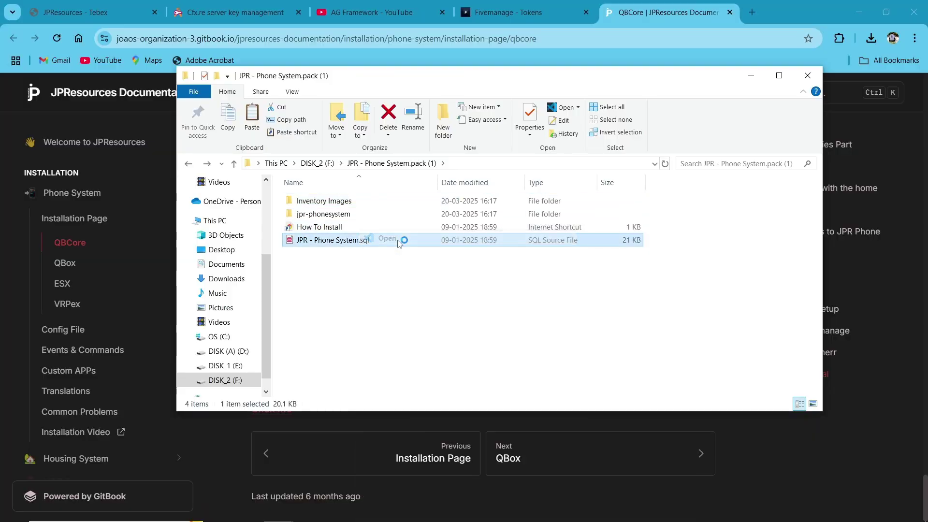
{"action": "left_click", "coordinate": [447, 332]}
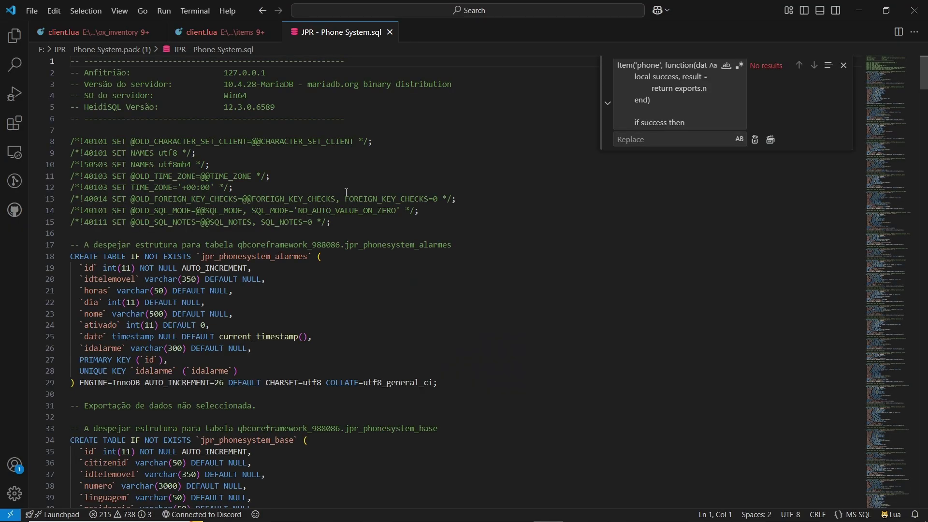
Run the full phone SQL dump in an empty HeidiSQL query tab and refresh the table list.
{"action": "key", "text": "ctrl+a"}
{"action": "key", "text": "alt+Tab"}
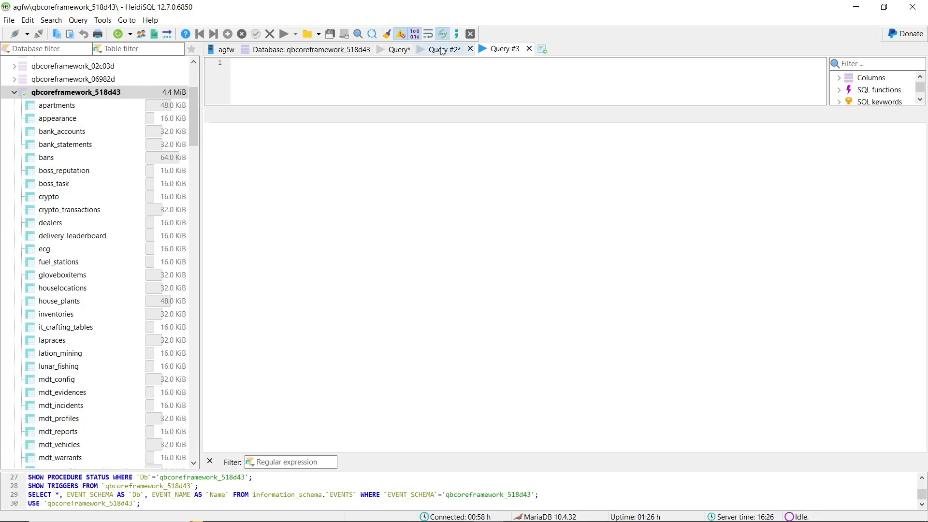
{"action": "right_click", "coordinate": [492, 47]}
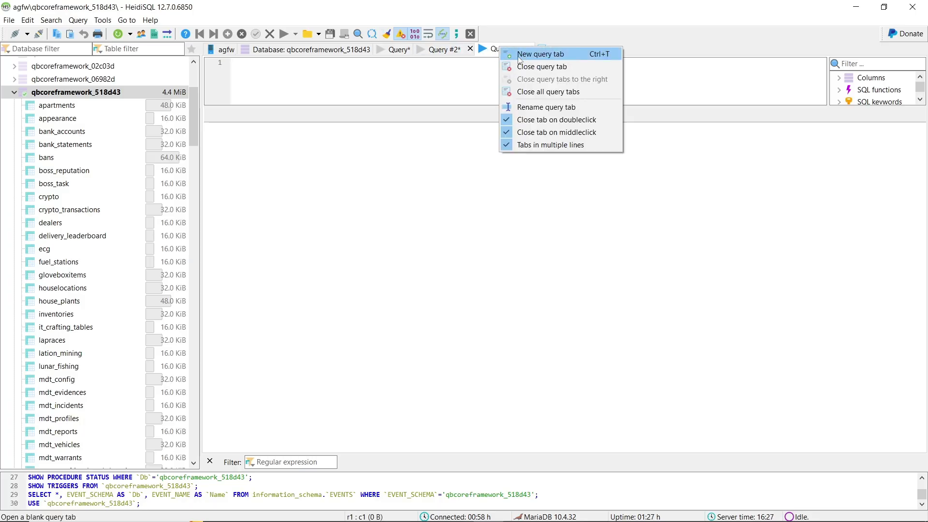
{"action": "left_click", "coordinate": [340, 72]}
{"action": "key", "text": "ctrl+v"}
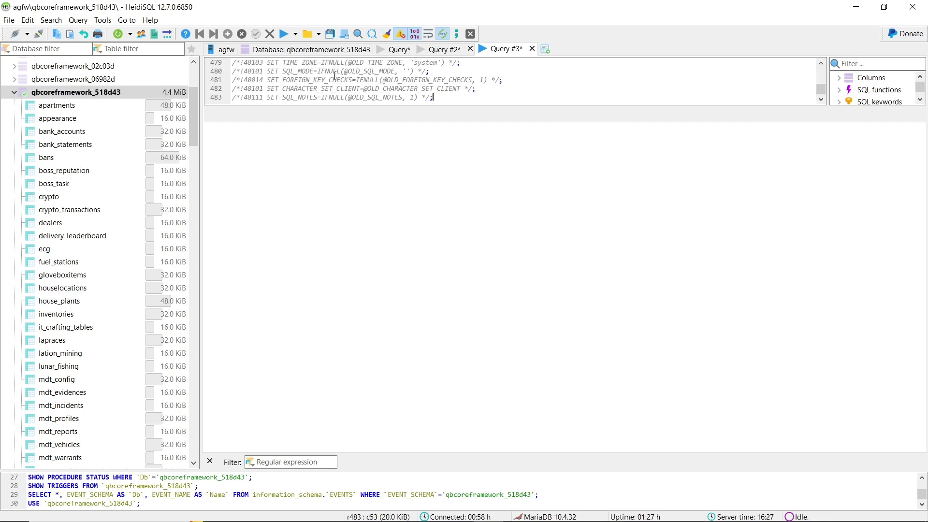
{"action": "left_click", "coordinate": [284, 34]}
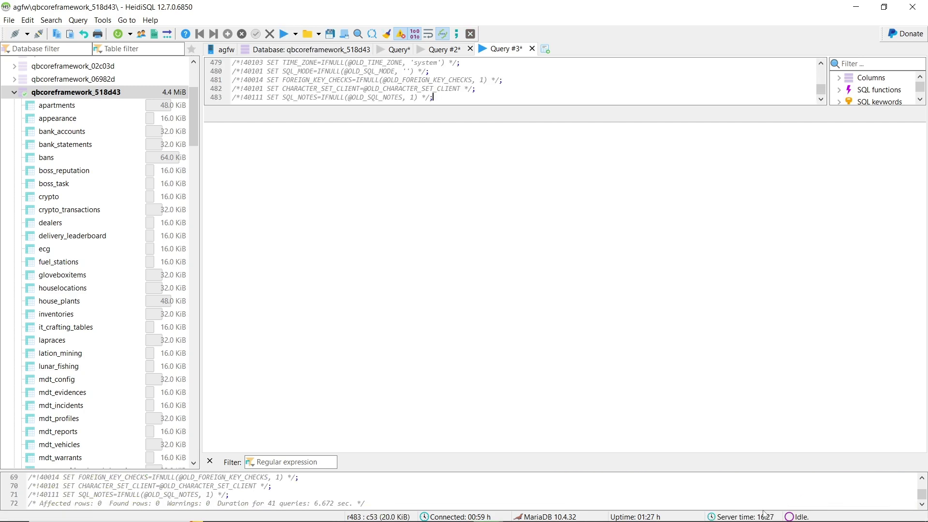
{"action": "left_click", "coordinate": [113, 38]}
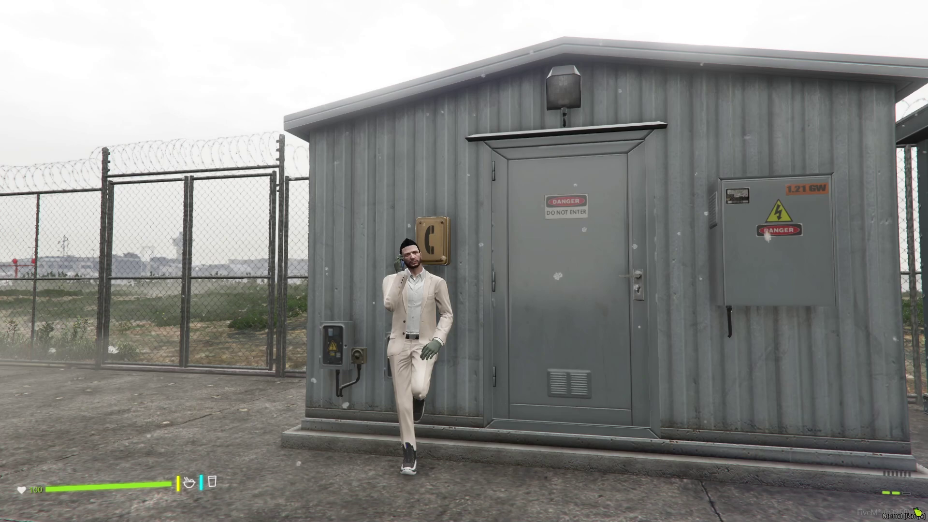
Open the in-game phone with F1 and pick the language and United States region.
{"action": "key", "text": "x"}
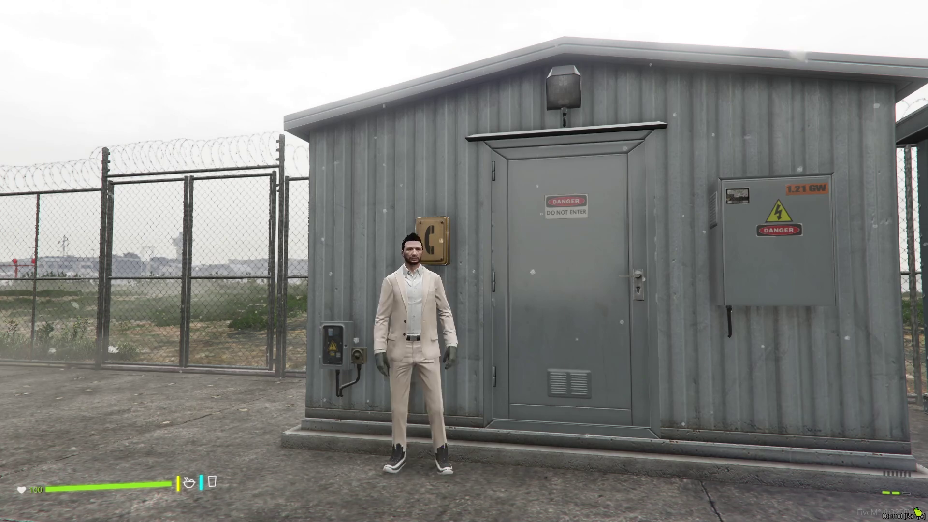
{"action": "key", "text": "F1"}
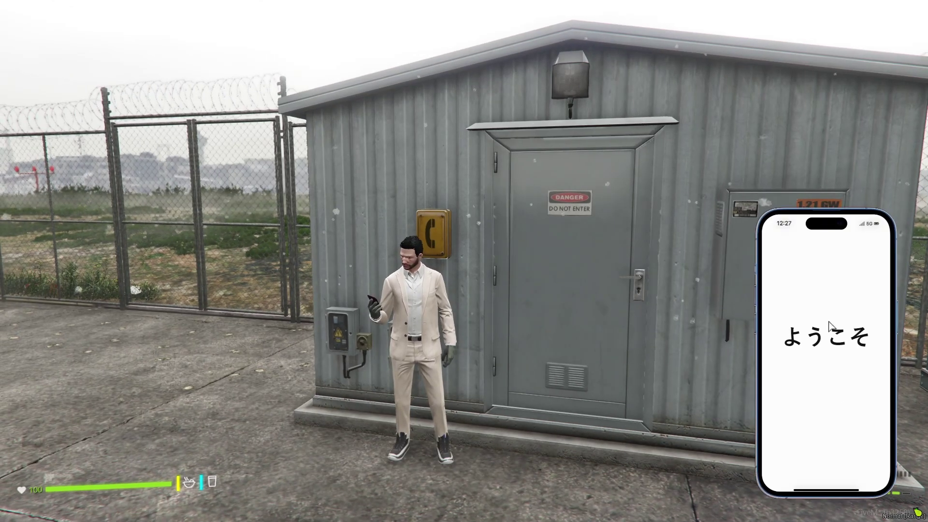
{"action": "left_click", "coordinate": [831, 496]}
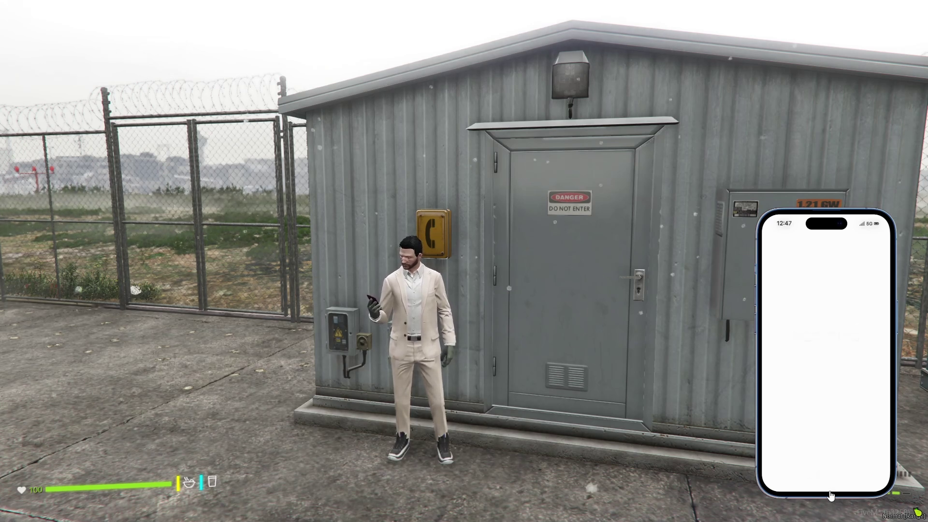
{"action": "left_click", "coordinate": [817, 314]}
{"action": "left_click", "coordinate": [807, 353]}
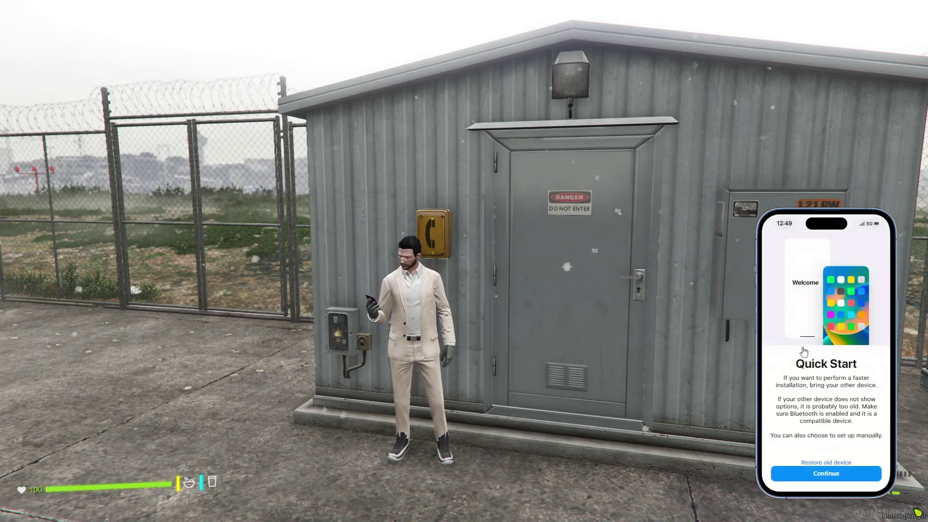
Accept Quick Start and privacy, skip the password, pass Face ID and keep Light appearance.
{"action": "left_click", "coordinate": [830, 474]}
{"action": "left_click", "coordinate": [829, 475]}
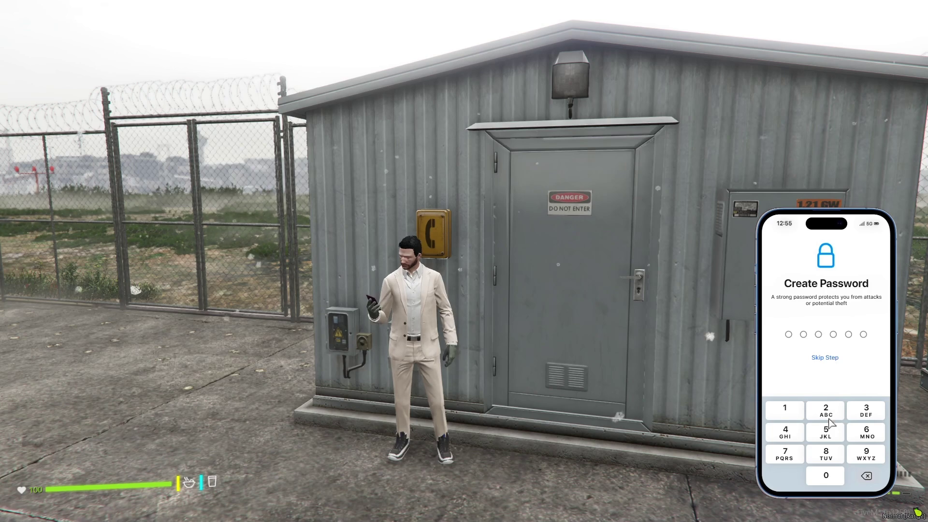
{"action": "left_click", "coordinate": [825, 357]}
{"action": "left_click", "coordinate": [832, 474]}
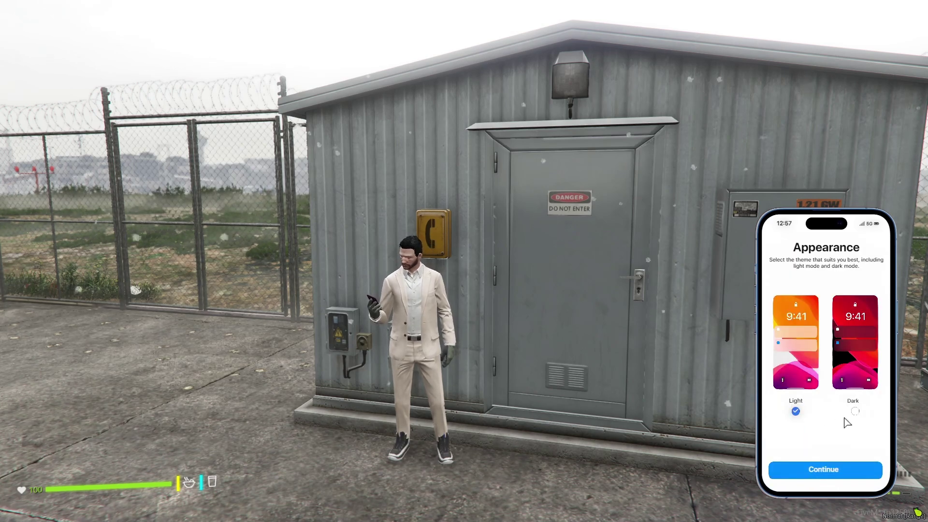
{"action": "left_click", "coordinate": [825, 469]}
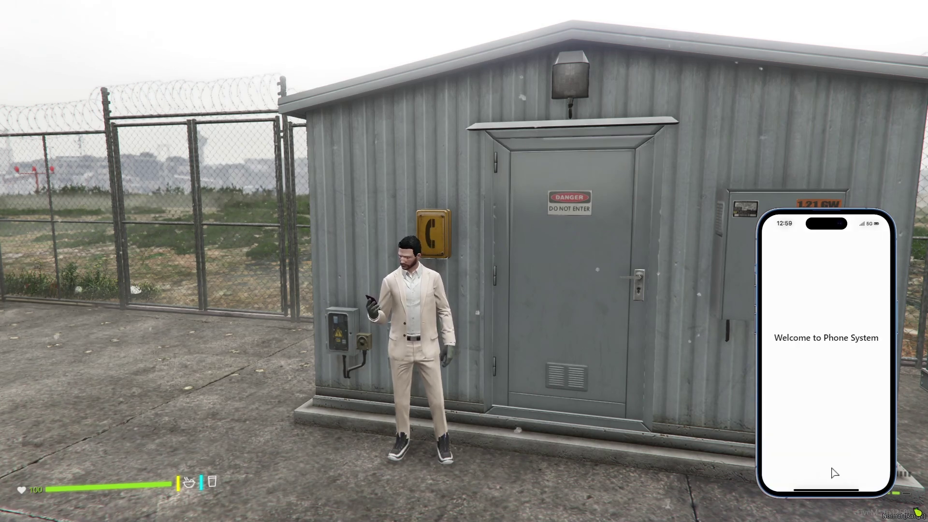
Unlock the phone and browse the Settings account page with its linked number, language, residence and device details.
{"action": "left_click", "coordinate": [832, 493]}
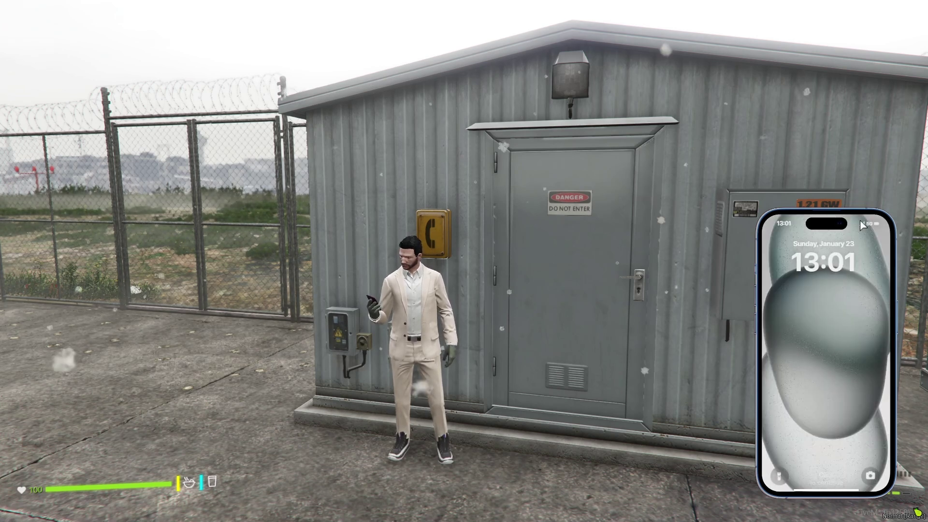
{"action": "left_click", "coordinate": [826, 493]}
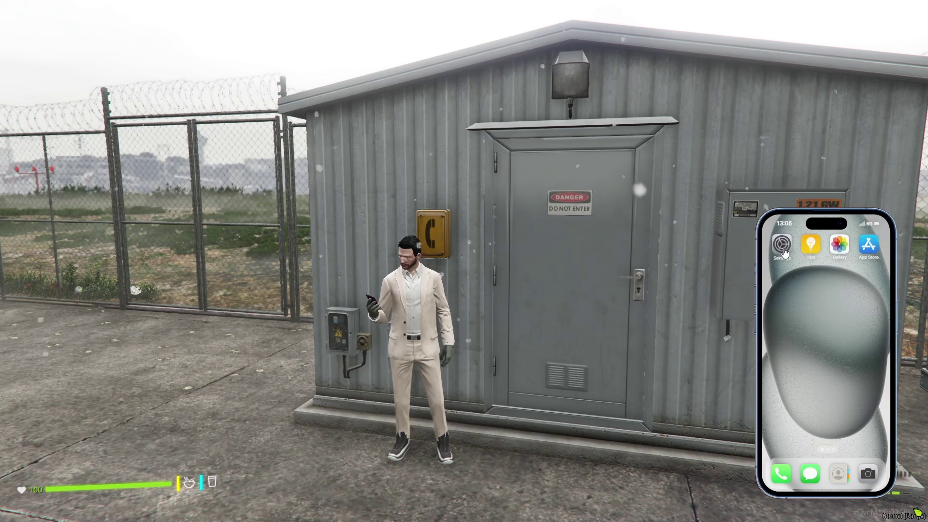
{"action": "left_click", "coordinate": [839, 474]}
{"action": "left_click", "coordinate": [832, 292]}
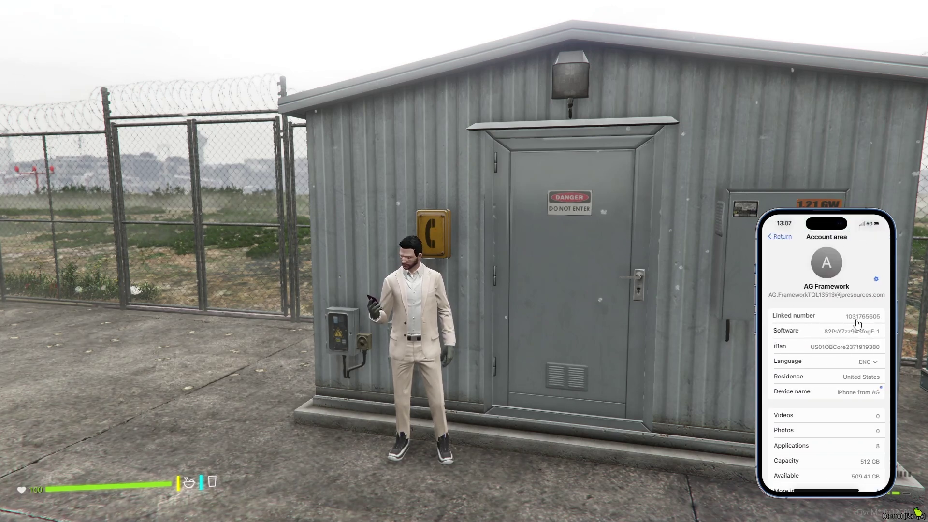
{"action": "scroll", "coordinate": [843, 414], "scroll_direction": "down", "scroll_amount": 3}
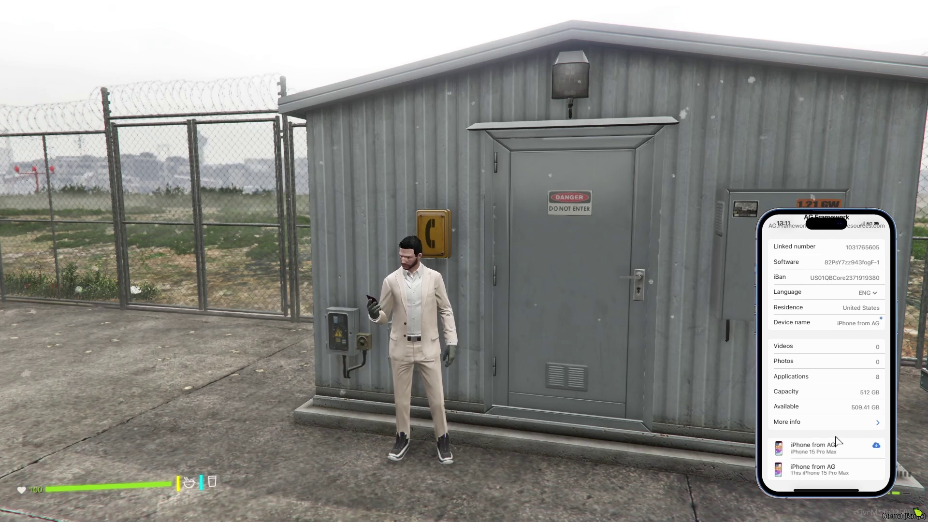
{"action": "scroll", "coordinate": [838, 441], "scroll_direction": "up", "scroll_amount": 3}
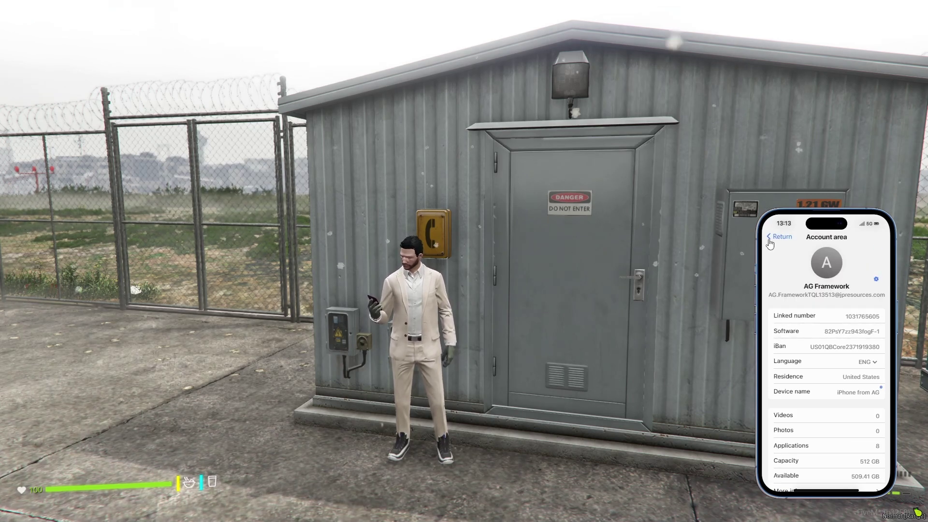
{"action": "left_click", "coordinate": [770, 243]}
Toggle the phone's Wi-Fi off and on on the Wi-Fi page, finishing with Wi-Fi switched off.
{"action": "left_click", "coordinate": [805, 338]}
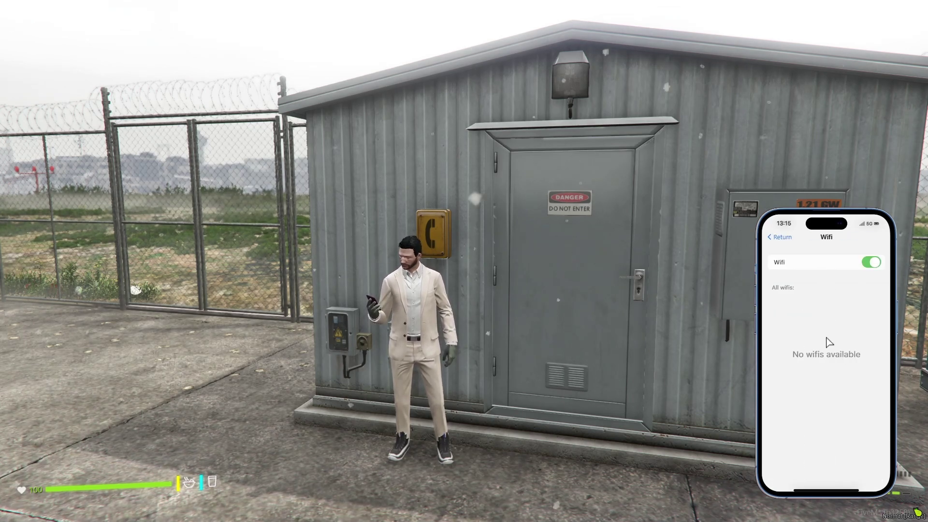
{"action": "left_click", "coordinate": [872, 264]}
{"action": "left_click", "coordinate": [872, 264]}
{"action": "left_click", "coordinate": [873, 266]}
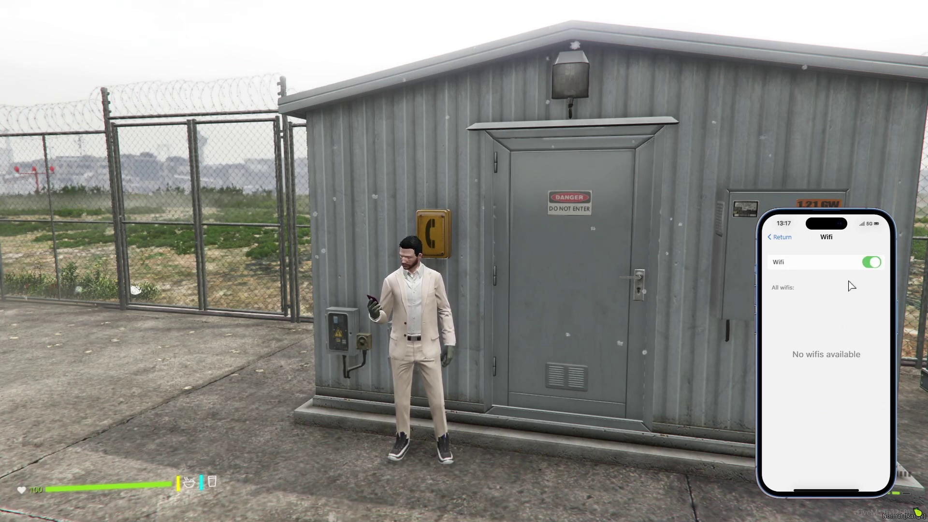
{"action": "left_click", "coordinate": [777, 239]}
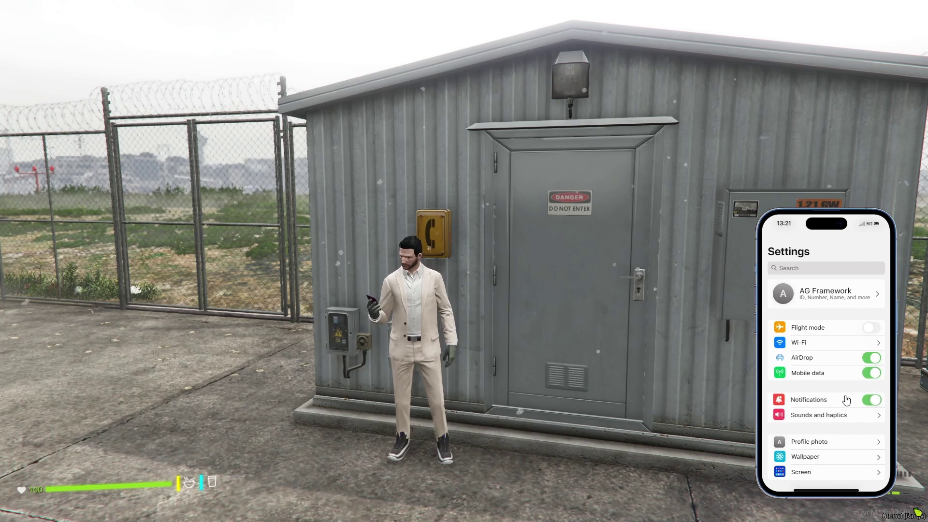
{"action": "left_click", "coordinate": [846, 344]}
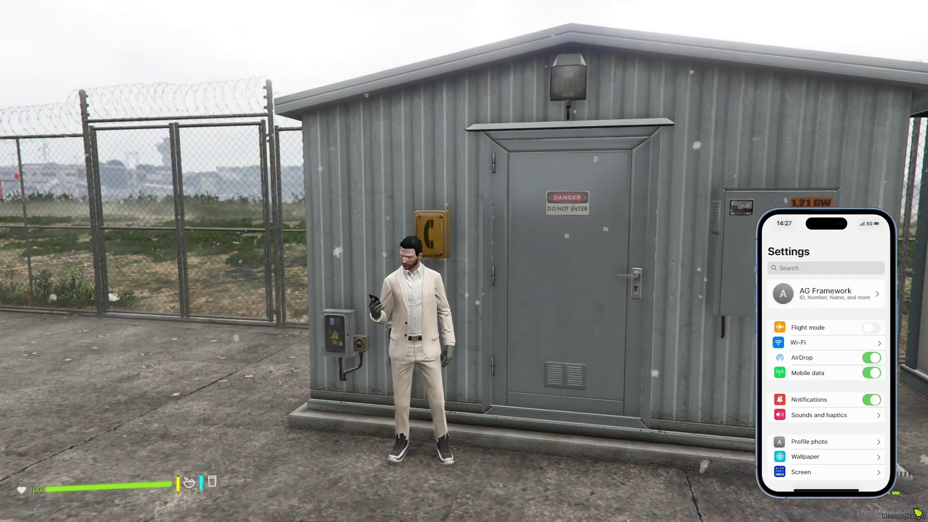
{"action": "left_click", "coordinate": [810, 348]}
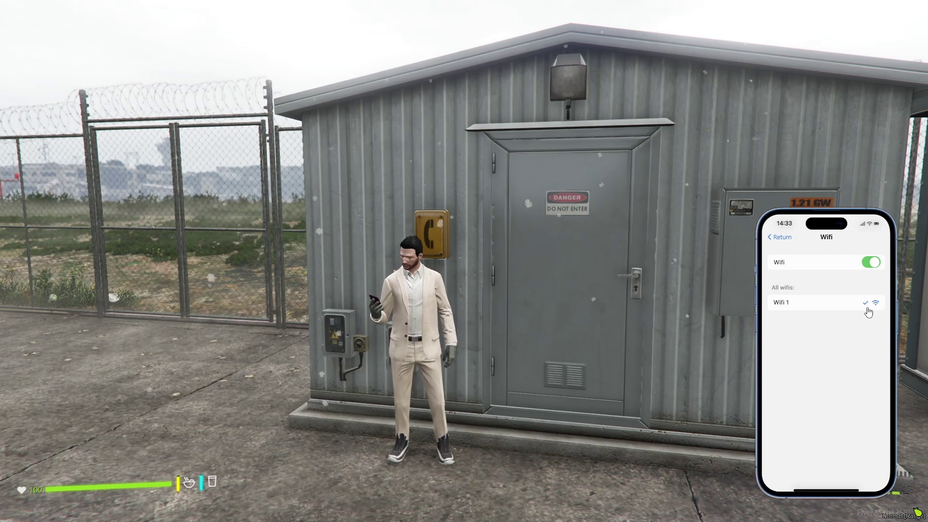
{"action": "left_click", "coordinate": [870, 261]}
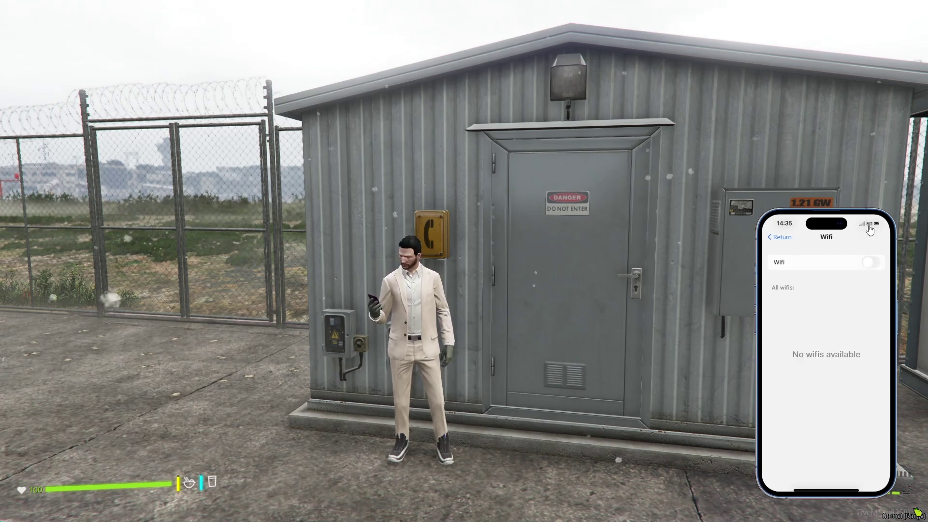